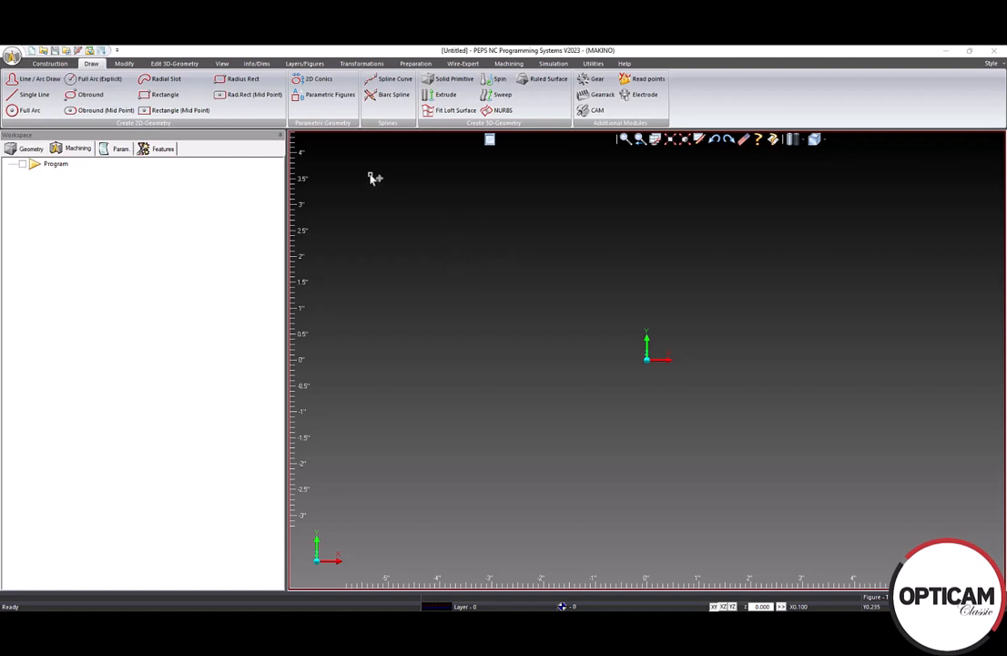
Insert a single 1 by 1 inch parametric rectangle at the origin, with its start hole 0.25 outside instead of centred
left_click(314, 94)
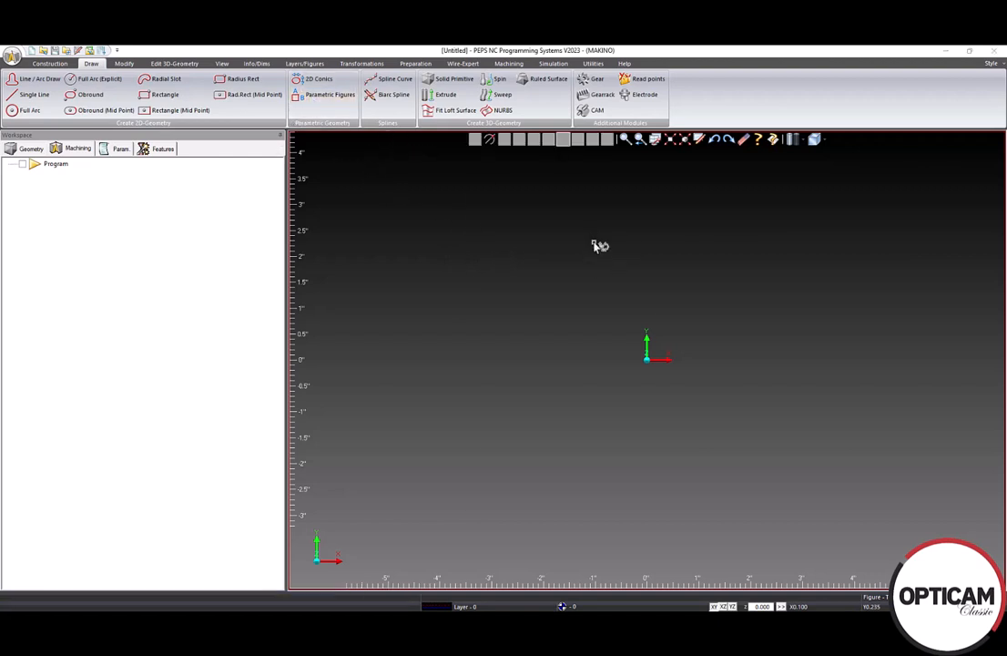
left_click(507, 238)
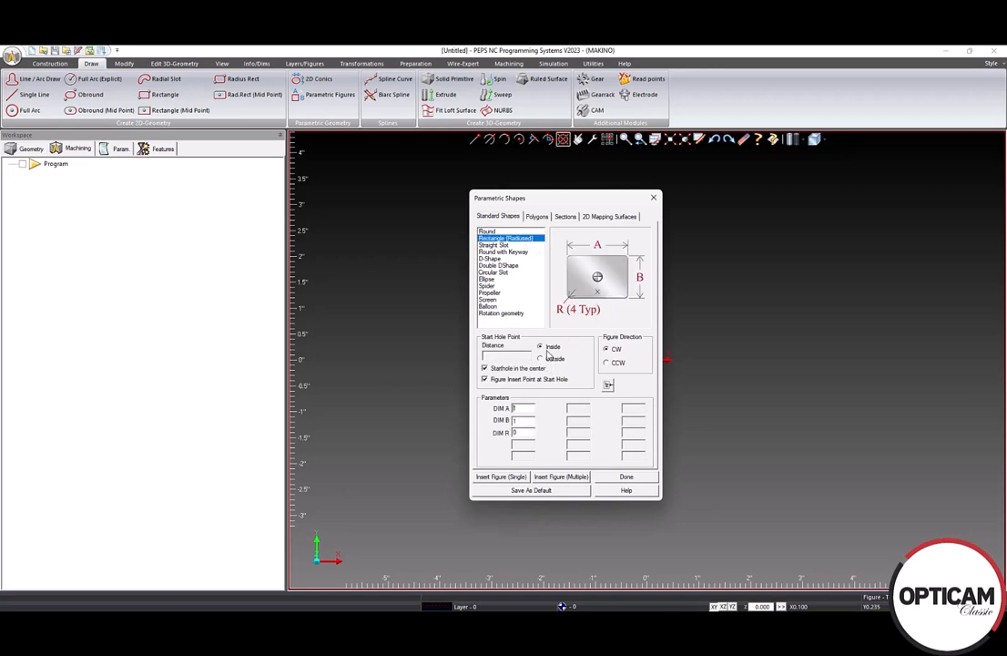
left_click(499, 371)
left_click(542, 359)
left_click(503, 478)
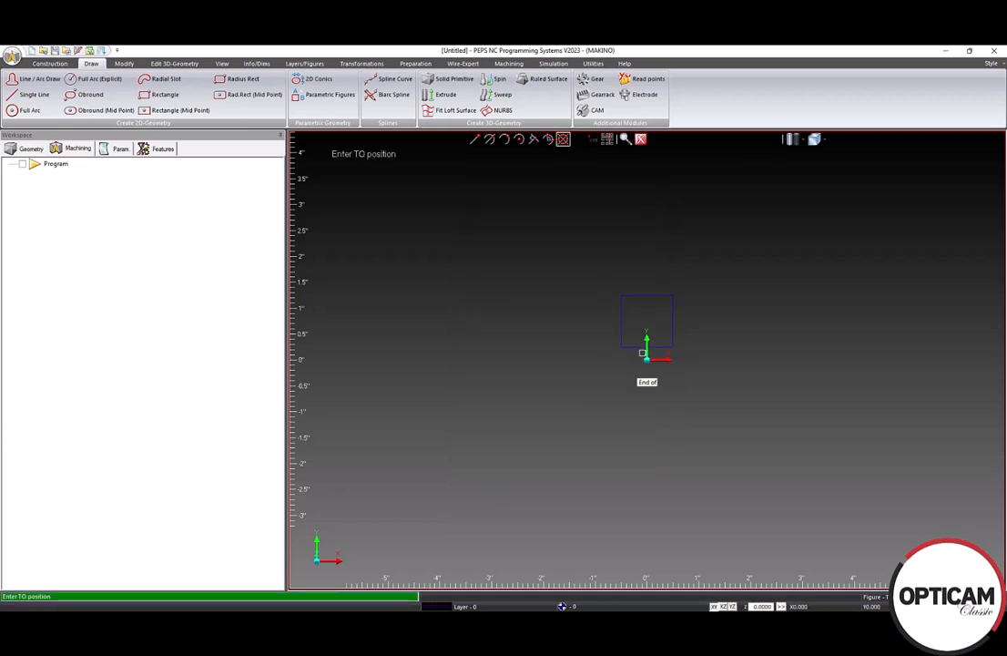
left_click(646, 358)
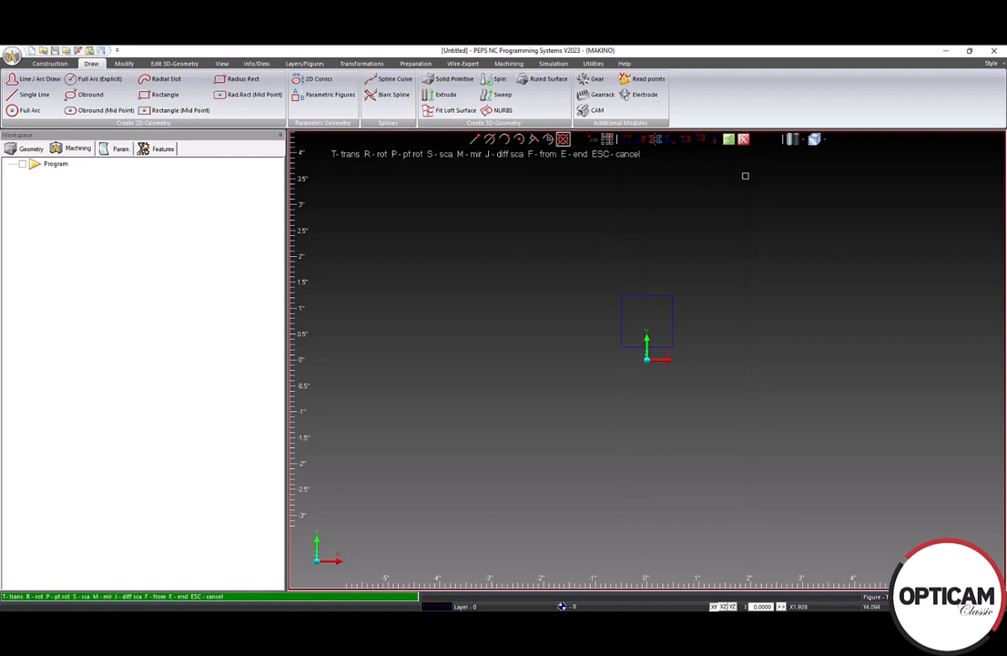
left_click(729, 139)
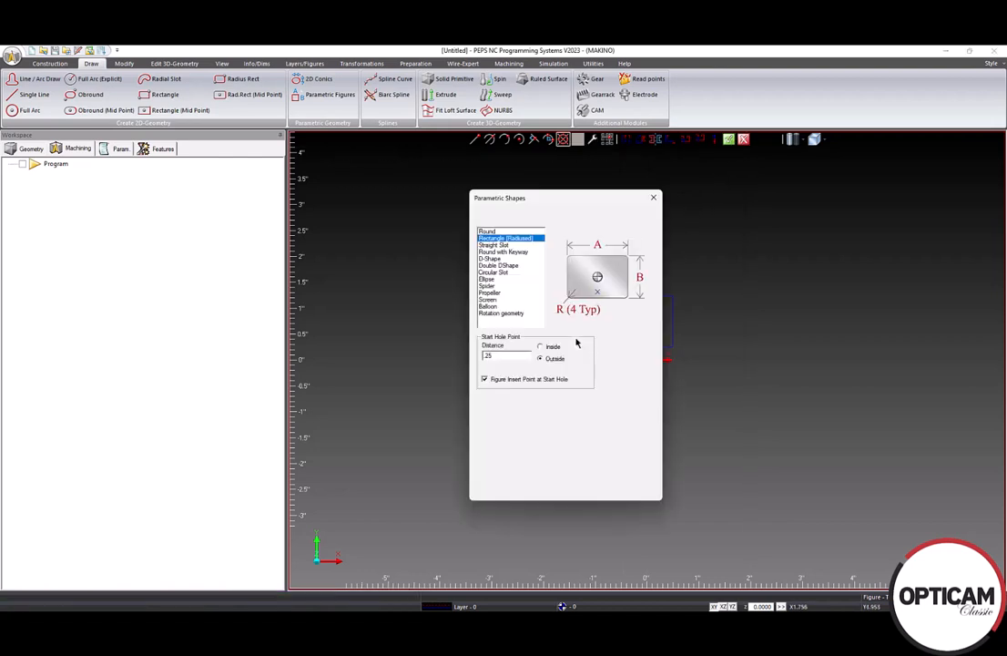
left_click(623, 477)
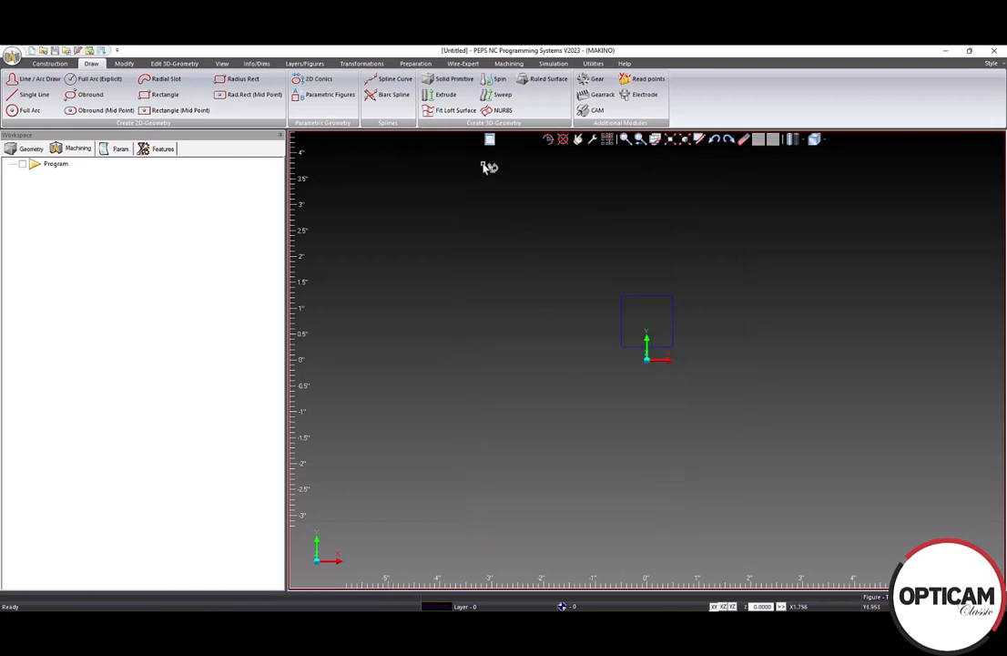
Draw a larger rectangle about 2.9 by 3.2 inches around the square
left_click(517, 64)
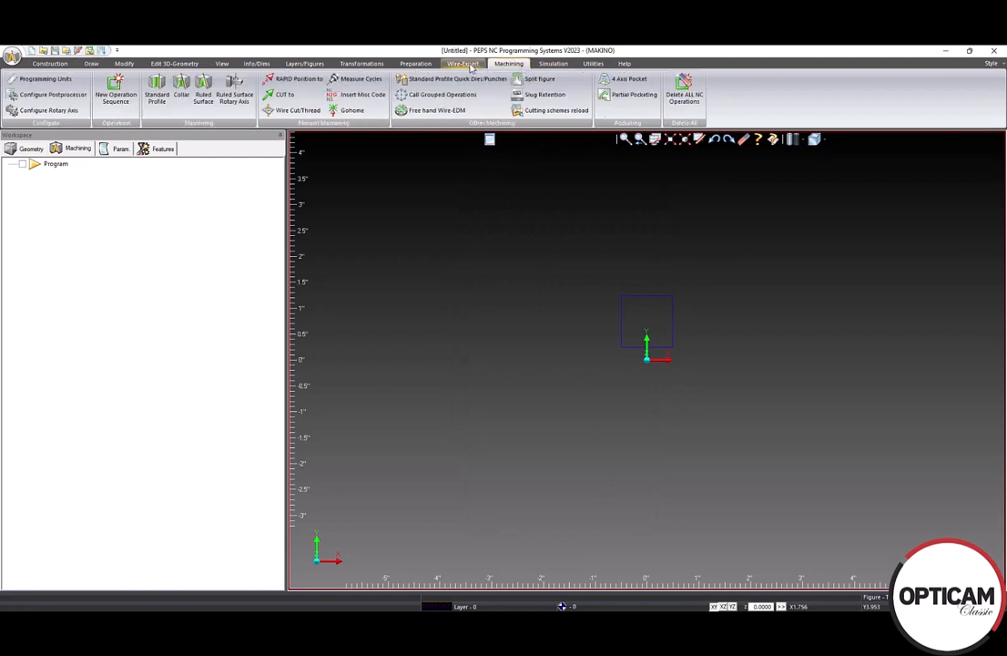
left_click(91, 64)
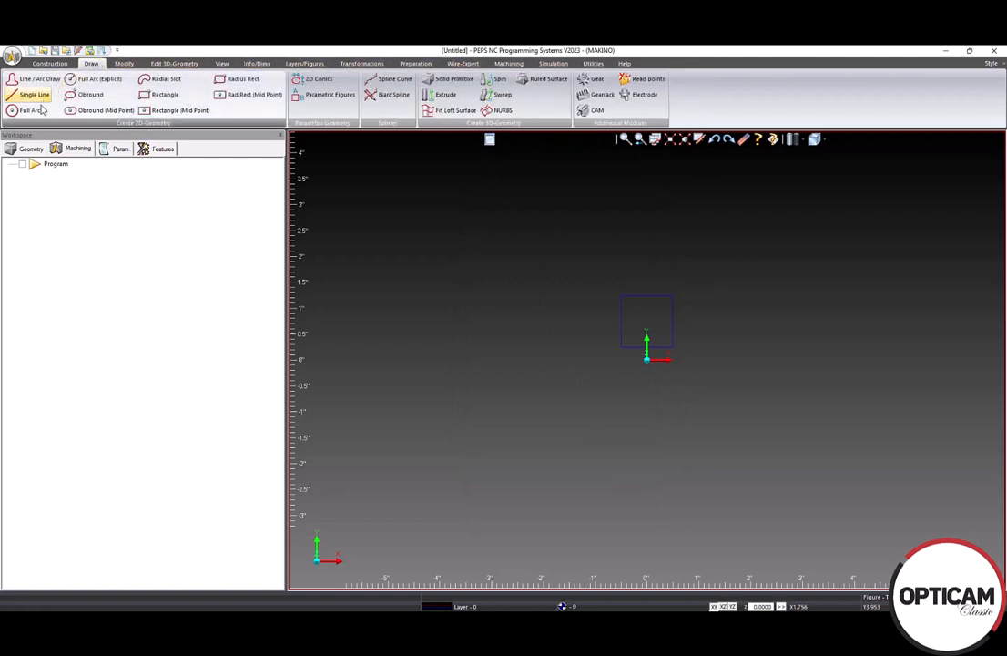
left_click(159, 95)
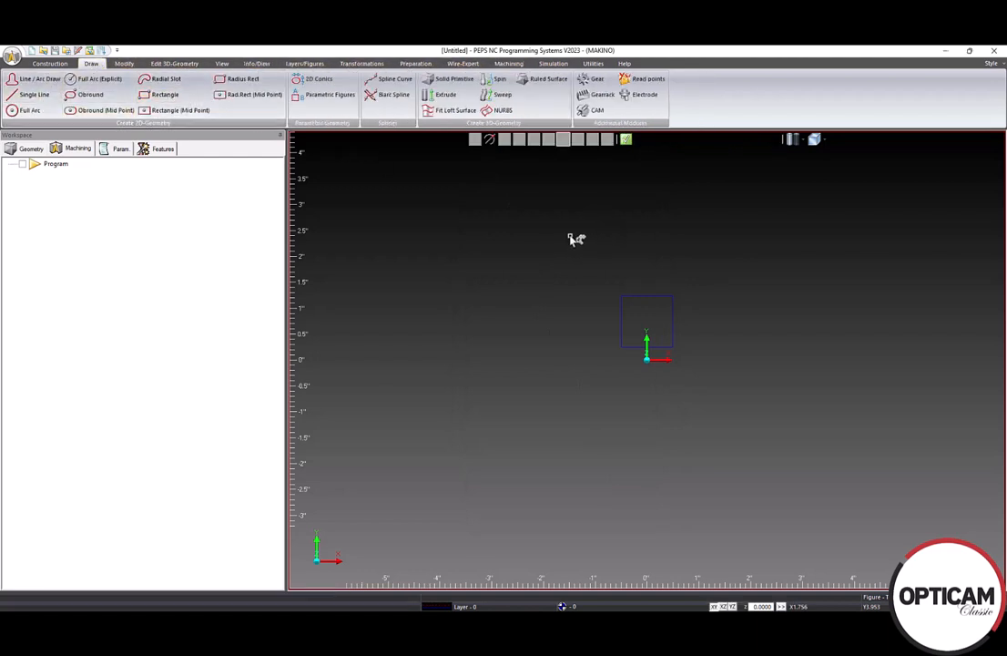
left_click(573, 237)
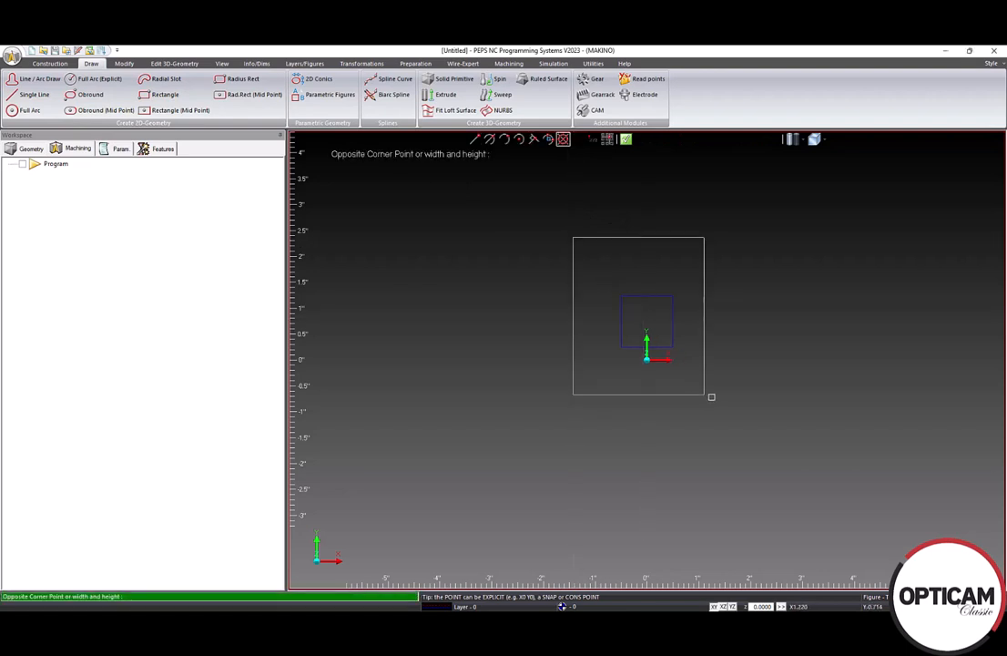
left_click(725, 404)
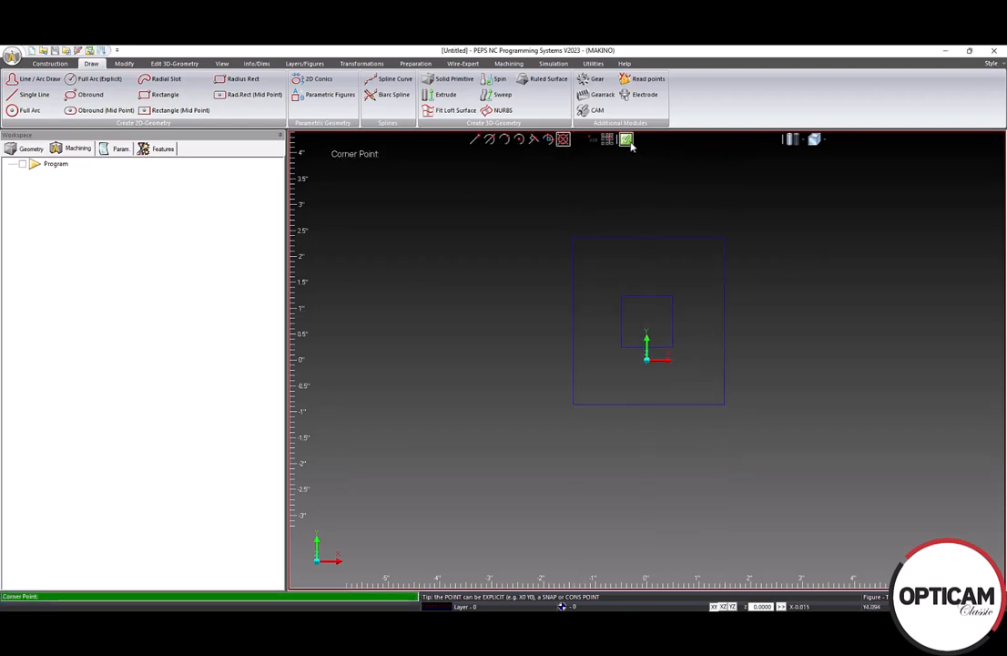
key("Escape")
scroll(647, 285, "up", 5)
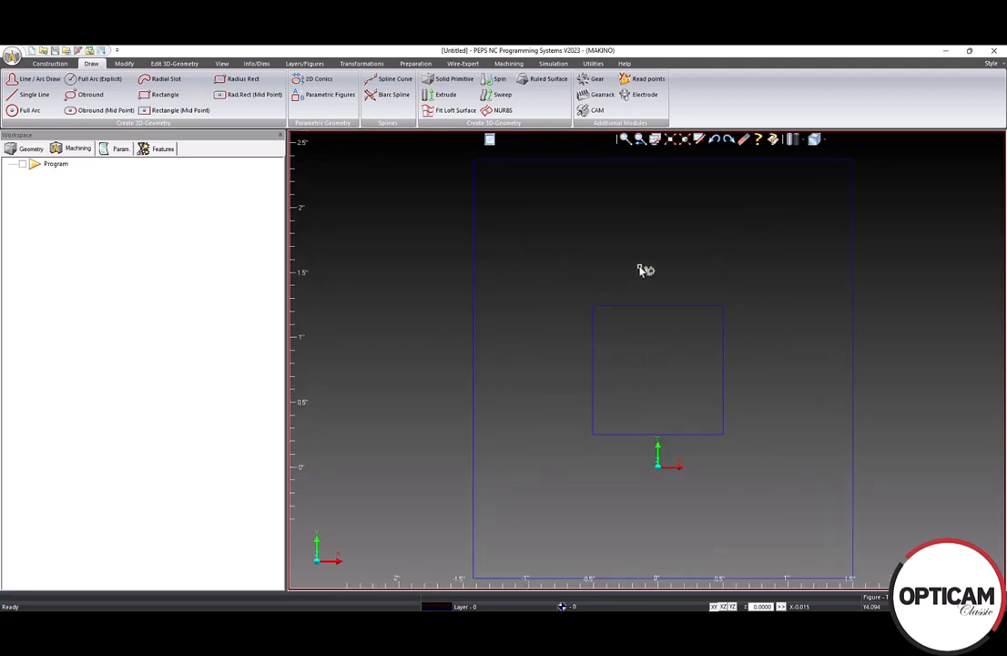
Draw a small full circle above the square, centred at X0 Y1.5
left_click(12, 110)
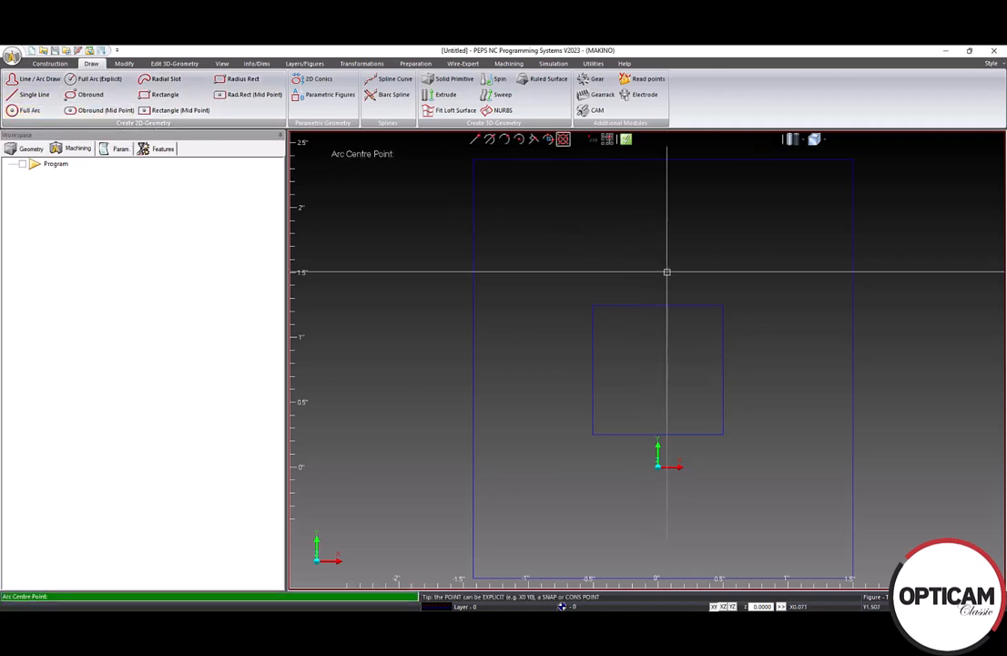
type("x0y")
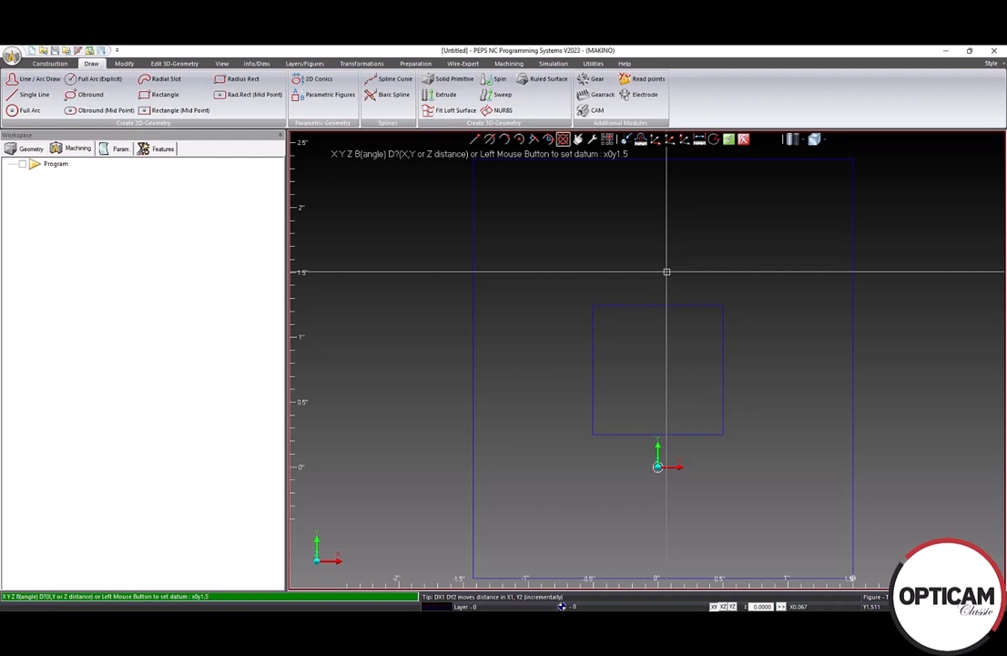
type("1.5")
key("Return")
key("Return")
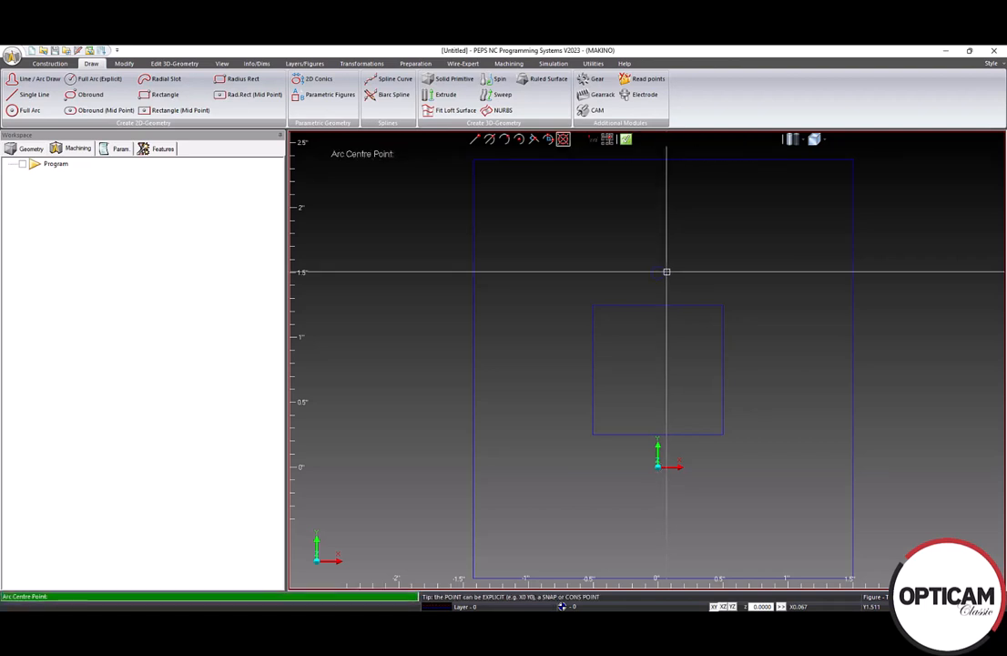
key("Escape")
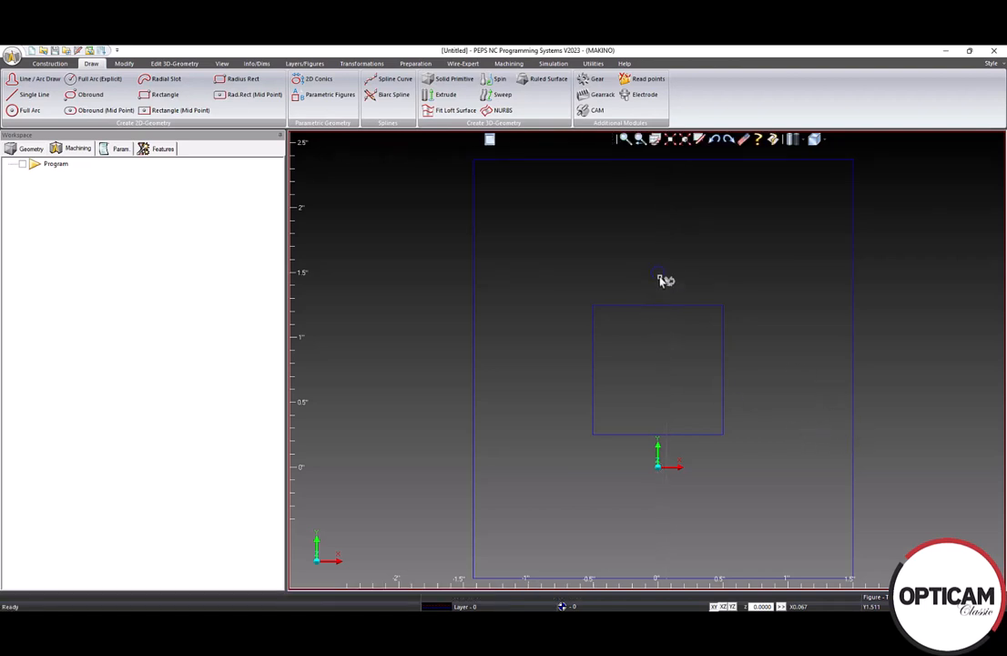
Add an extra tag to the square figure at the small circle above it
mouse_move(662, 279)
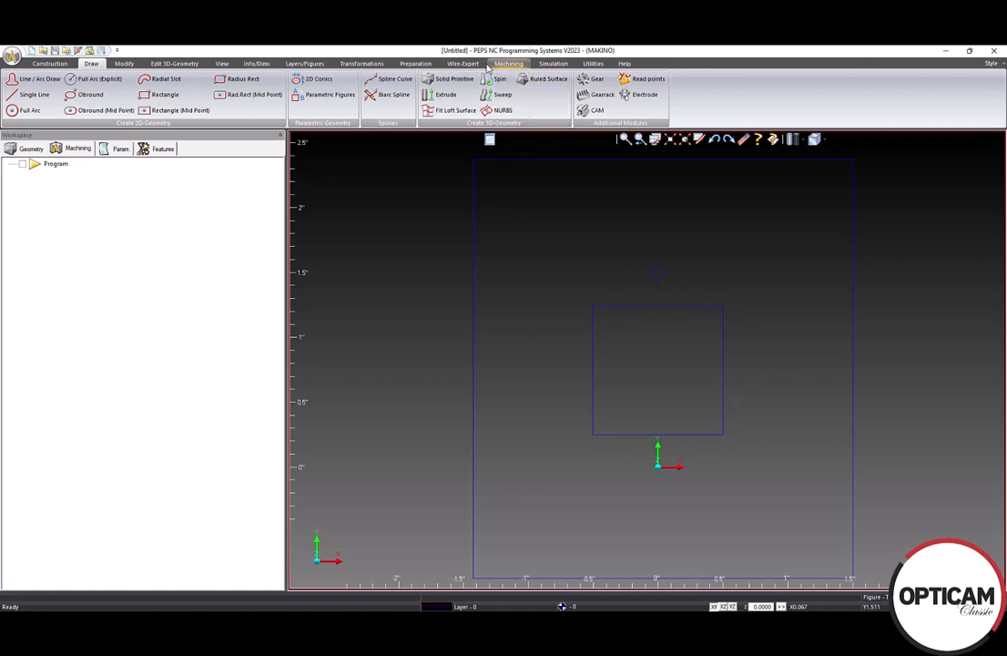
left_click(415, 66)
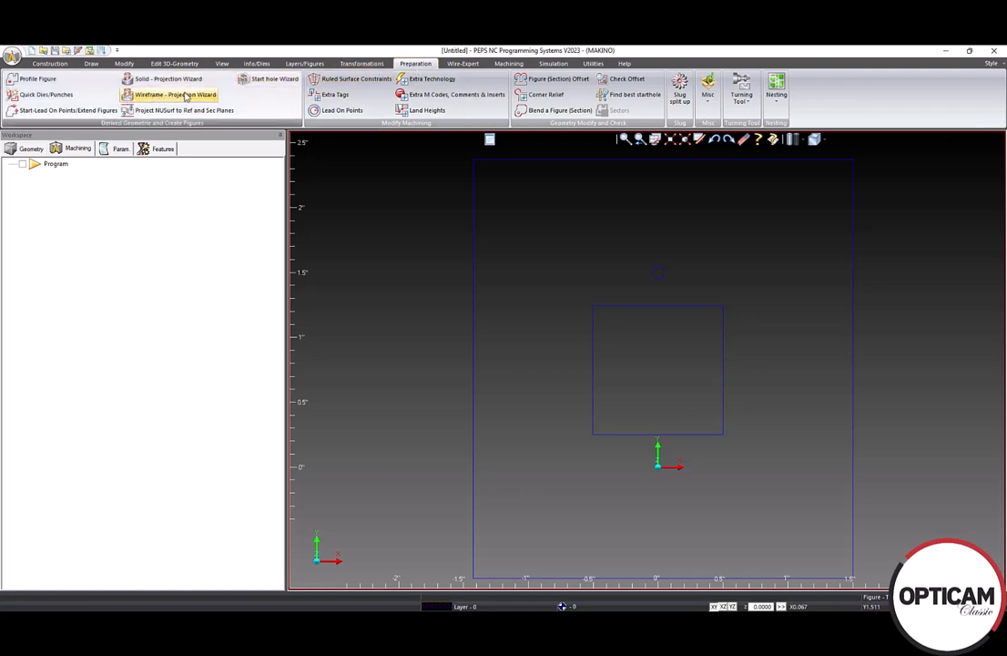
left_click(329, 96)
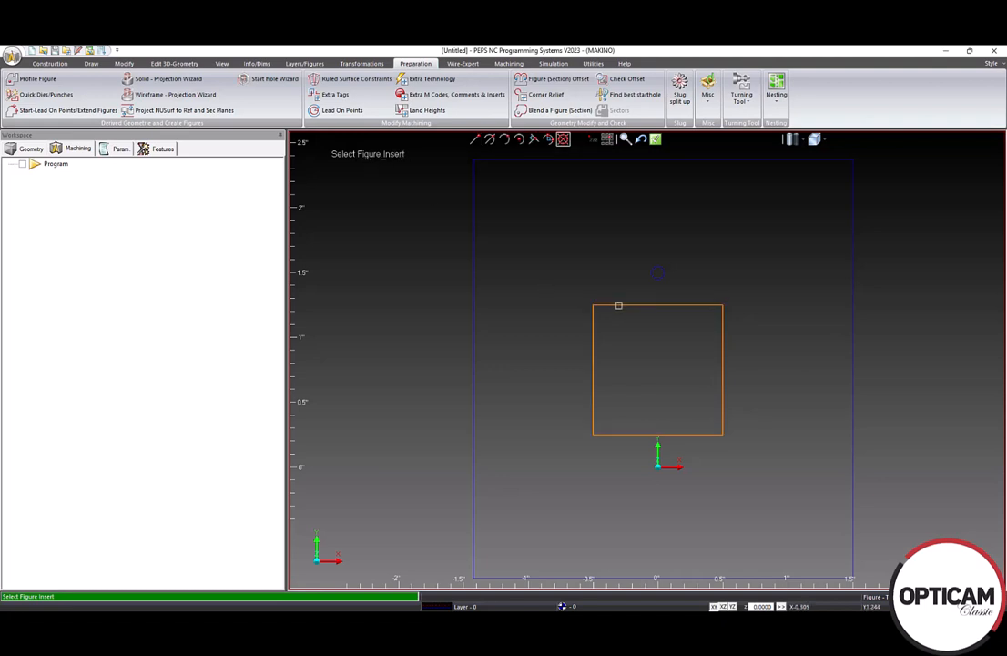
left_click(621, 306)
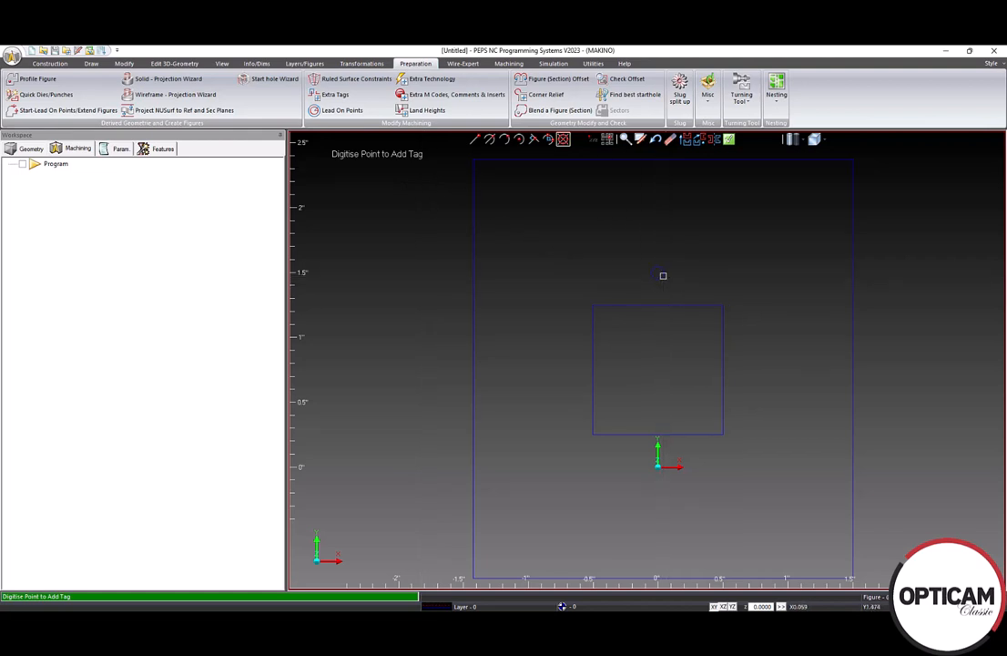
left_click(663, 275)
key("Escape")
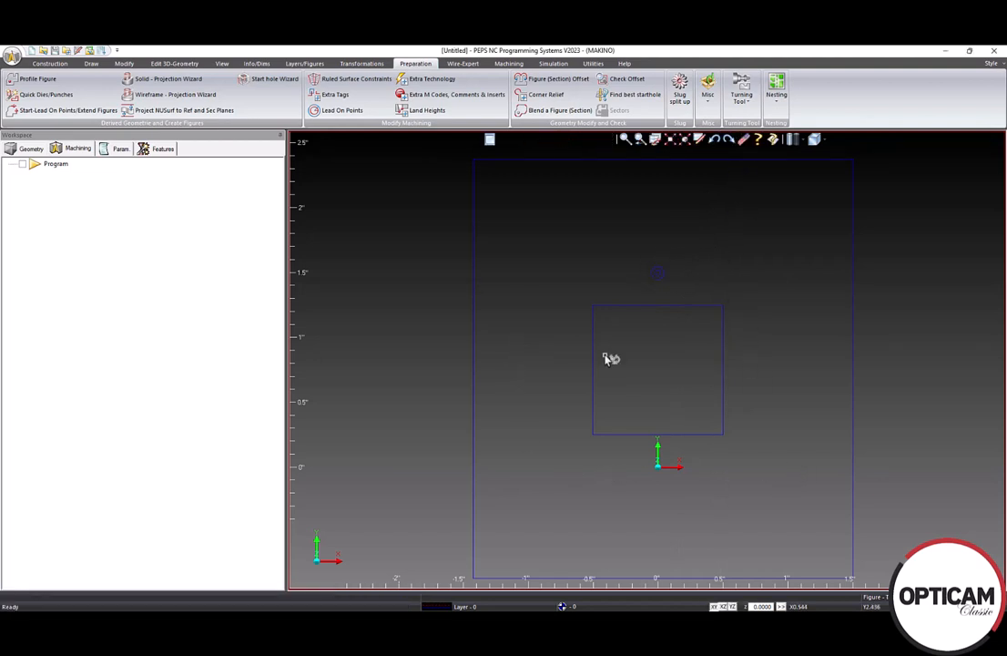
Create a rectangular workpiece billet from two opposite corners of the outer rectangle, with a thickness of 1
left_click(526, 65)
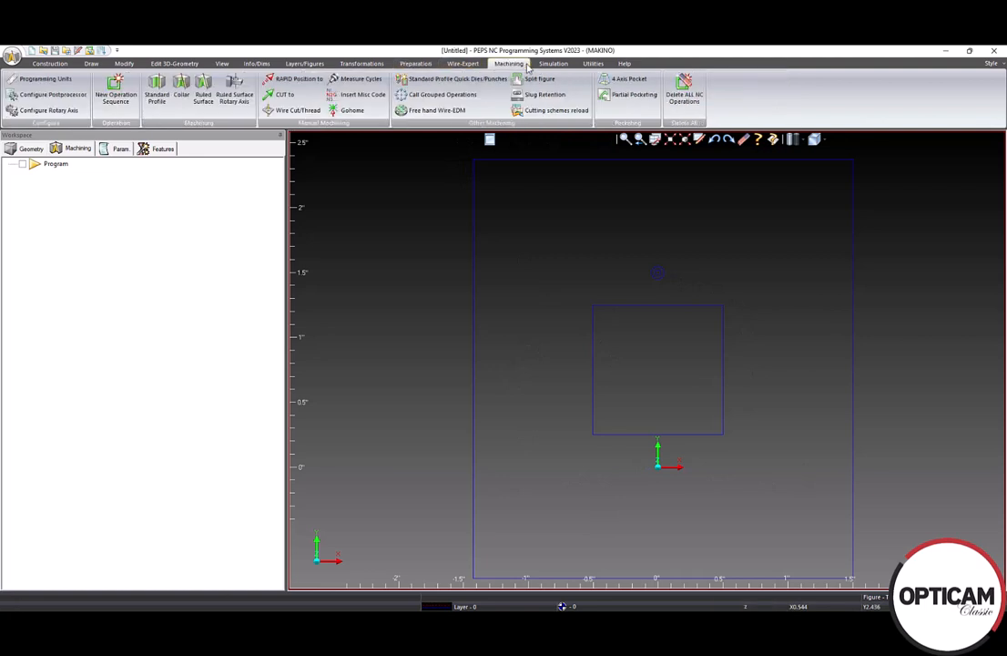
left_click(156, 91)
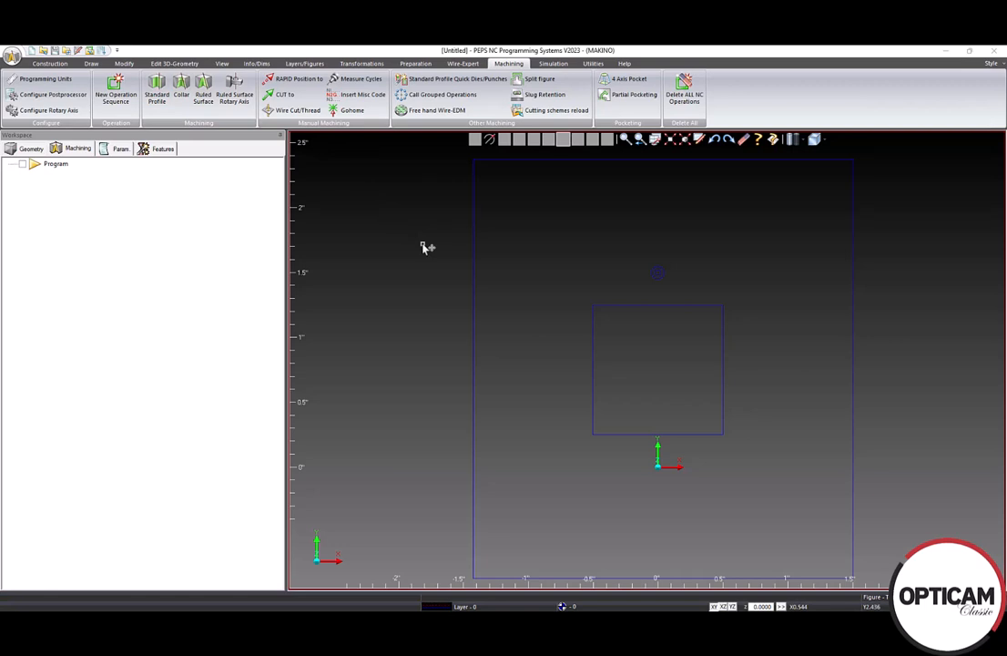
left_click(185, 319)
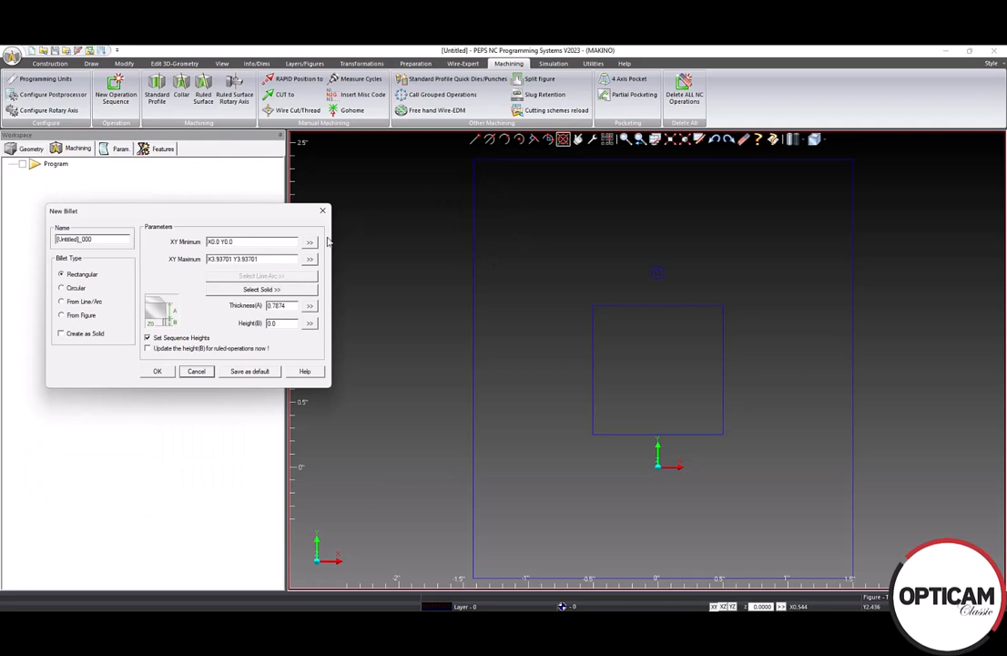
left_click(309, 242)
left_click(471, 159)
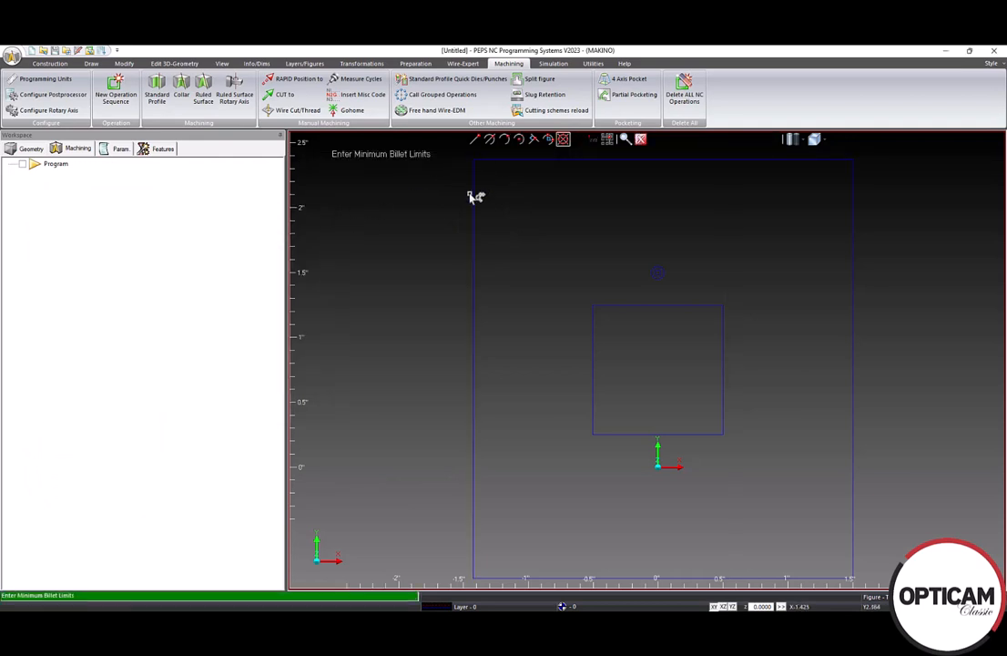
left_click(310, 260)
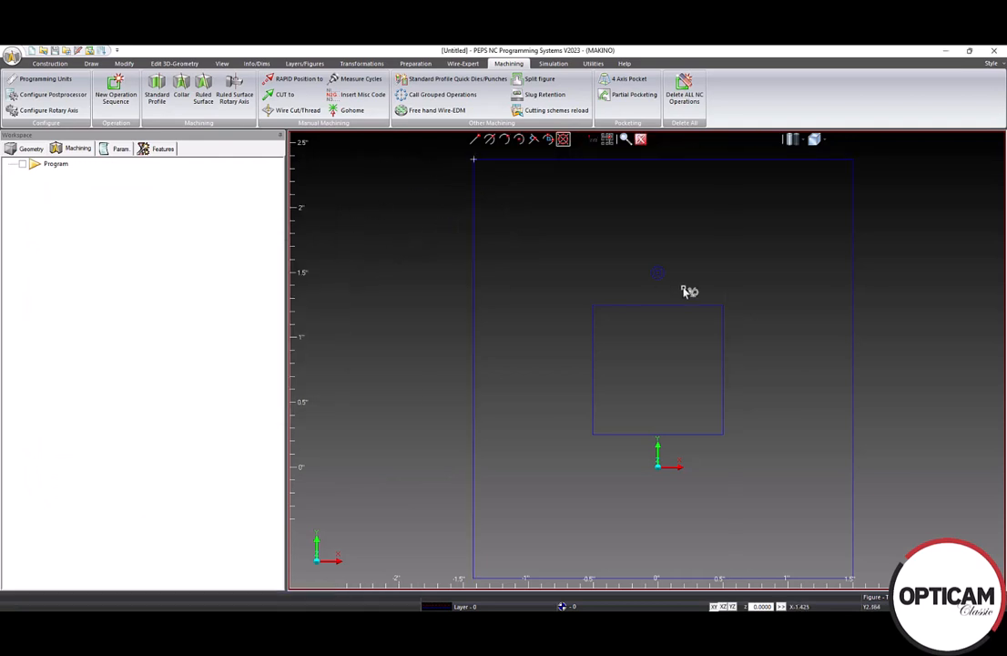
left_click(816, 538)
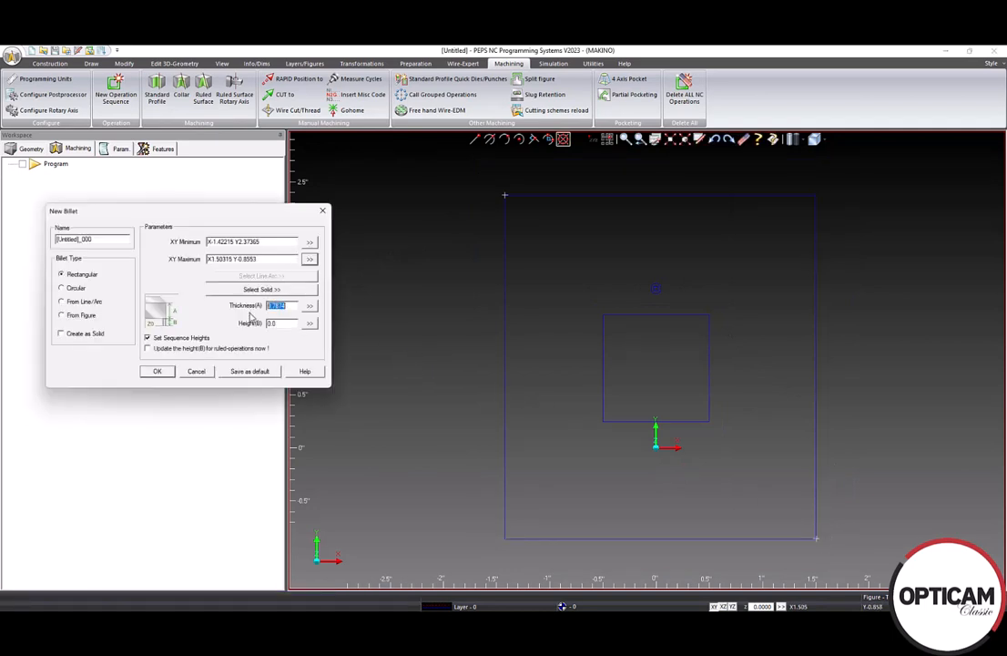
left_click(158, 372)
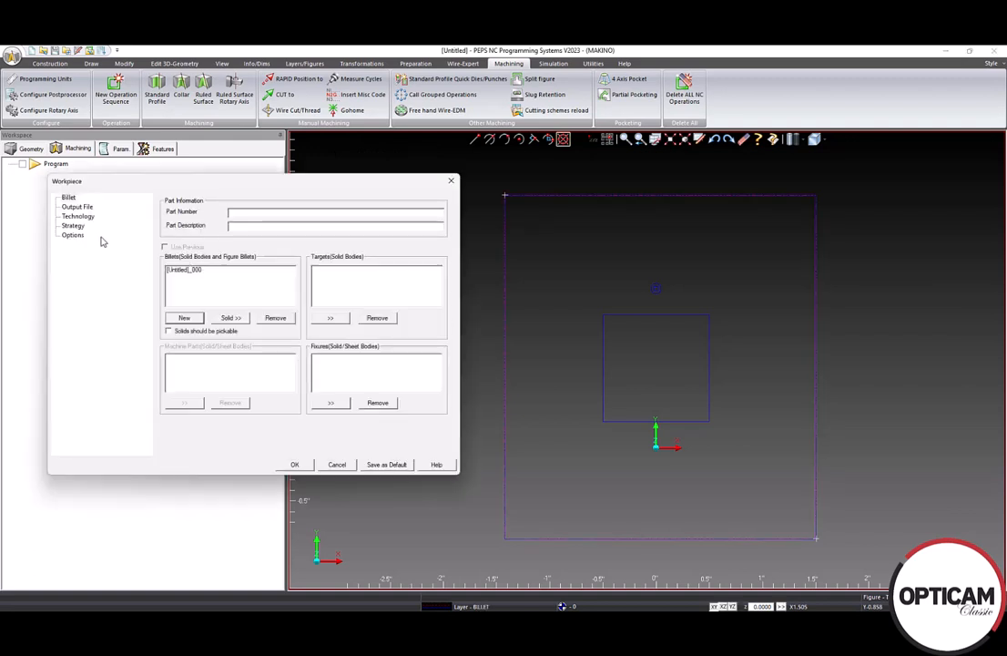
Name the NC output file 1234, set the roughing wire to BS - 0.01, and accept the workpiece settings
left_click(77, 206)
double_click(247, 212)
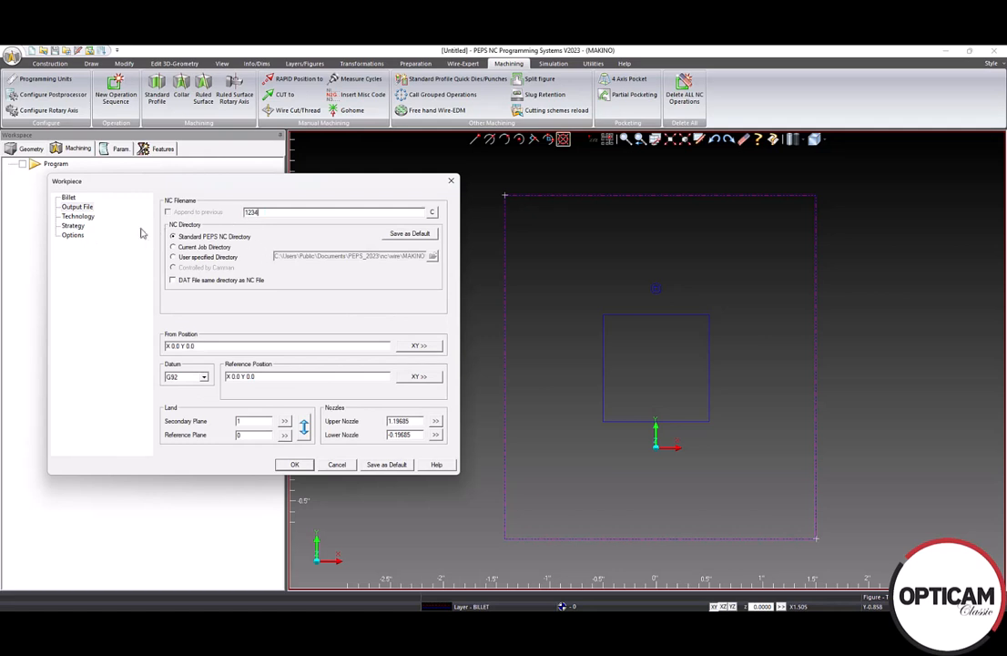
left_click(91, 218)
left_click(272, 260)
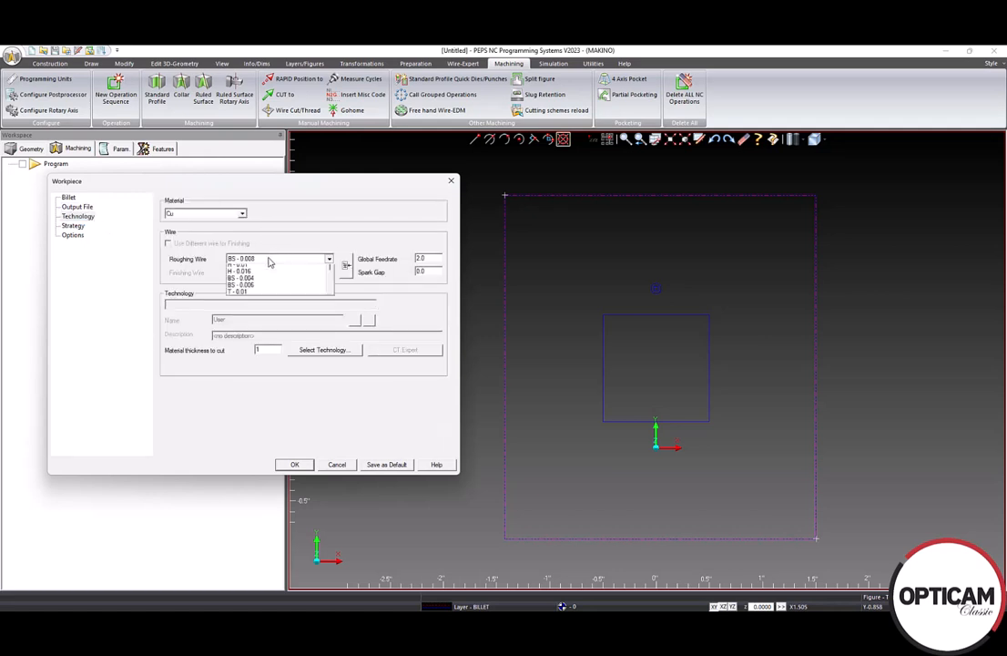
left_click(257, 275)
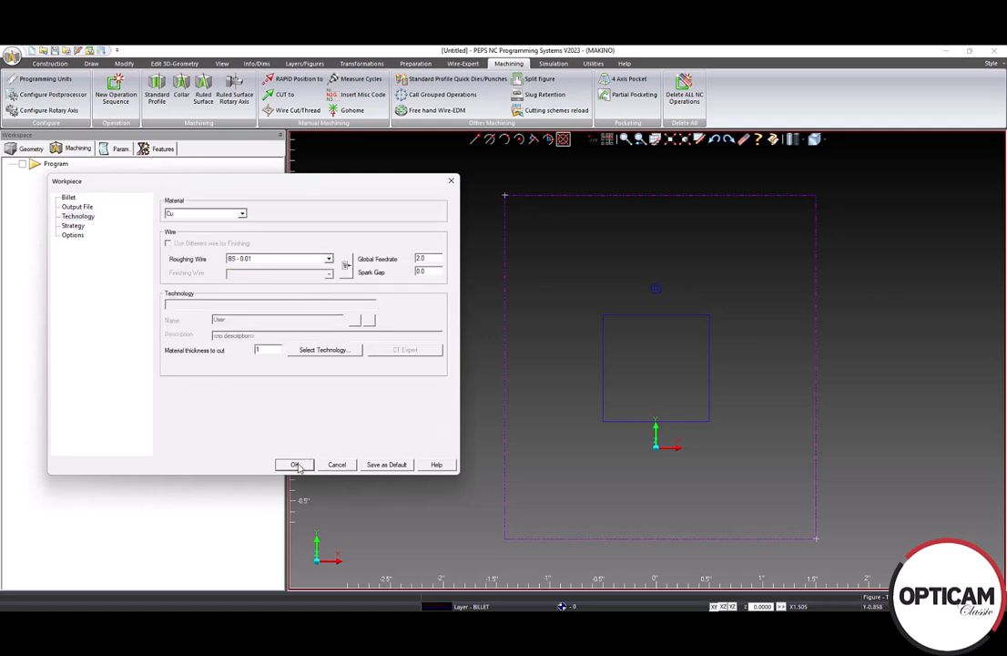
left_click(295, 465)
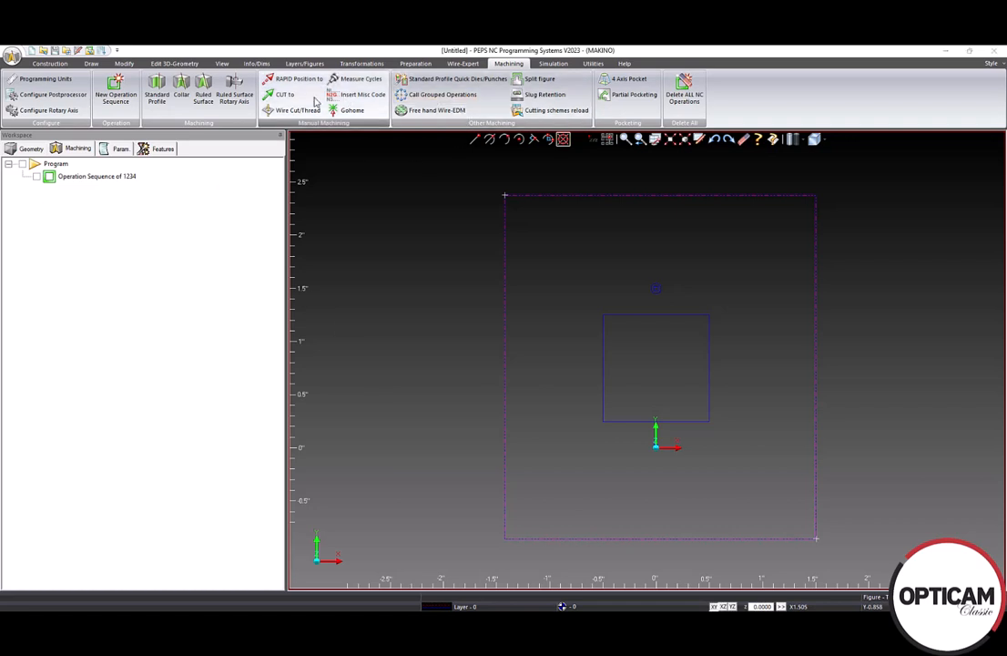
Start a Standard Profile operation and select the square figure as the profile to cut
left_click(157, 91)
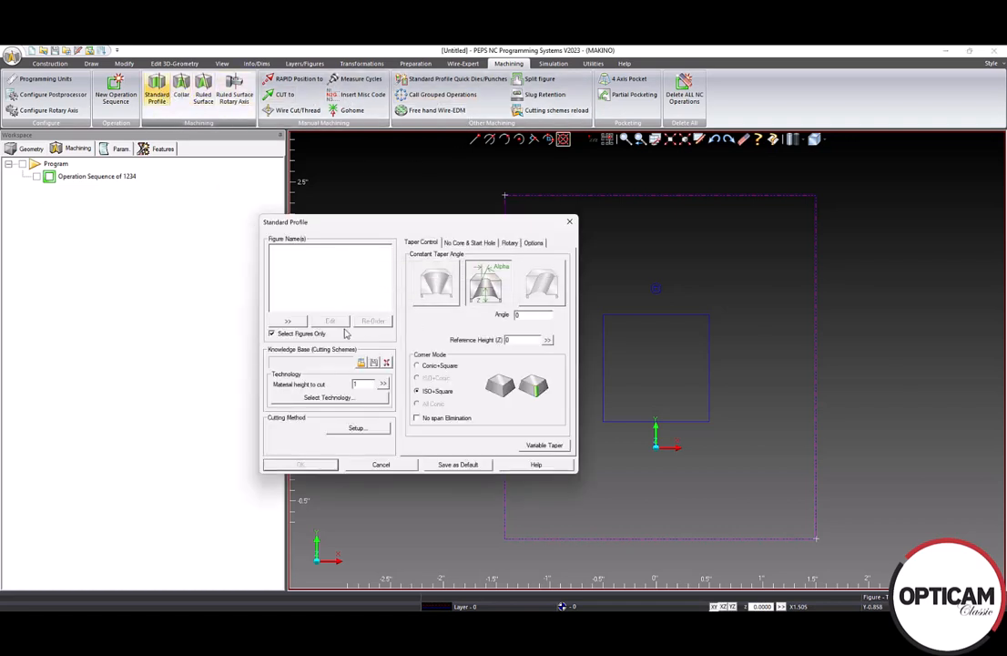
left_click(288, 320)
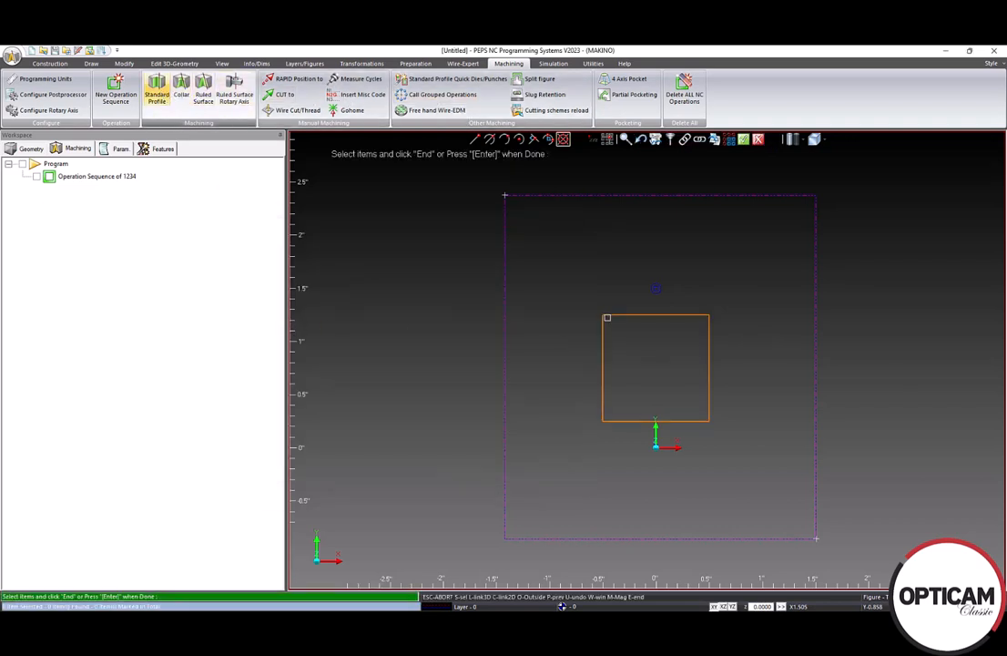
left_click(606, 319)
key("Return")
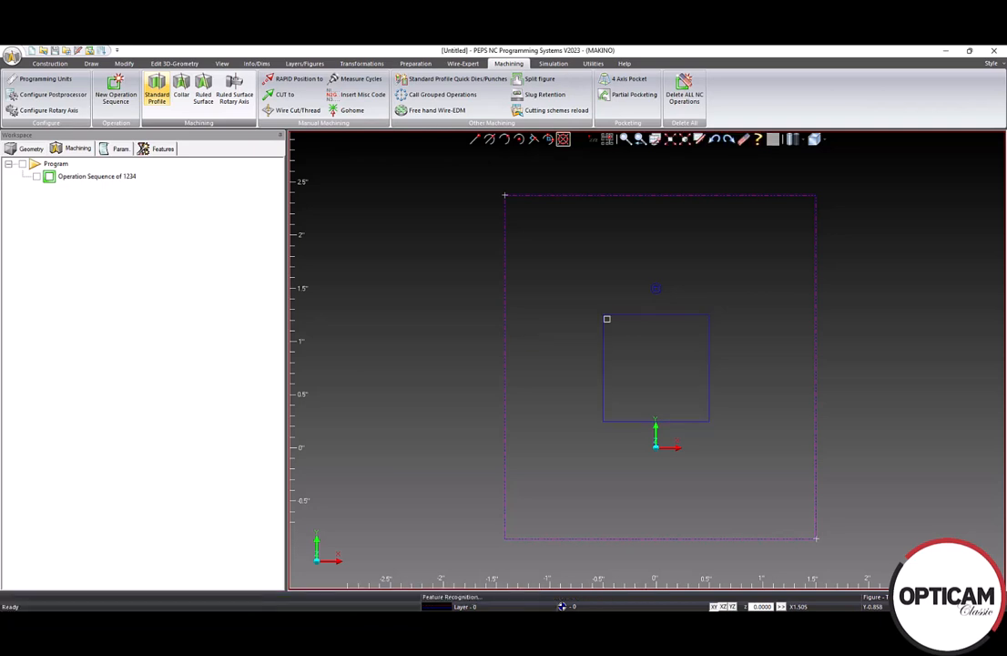
Accept the licence agreement and load the cutting technology for thickness 1.0 with the ~1 Finish 4 machining process
left_click(332, 399)
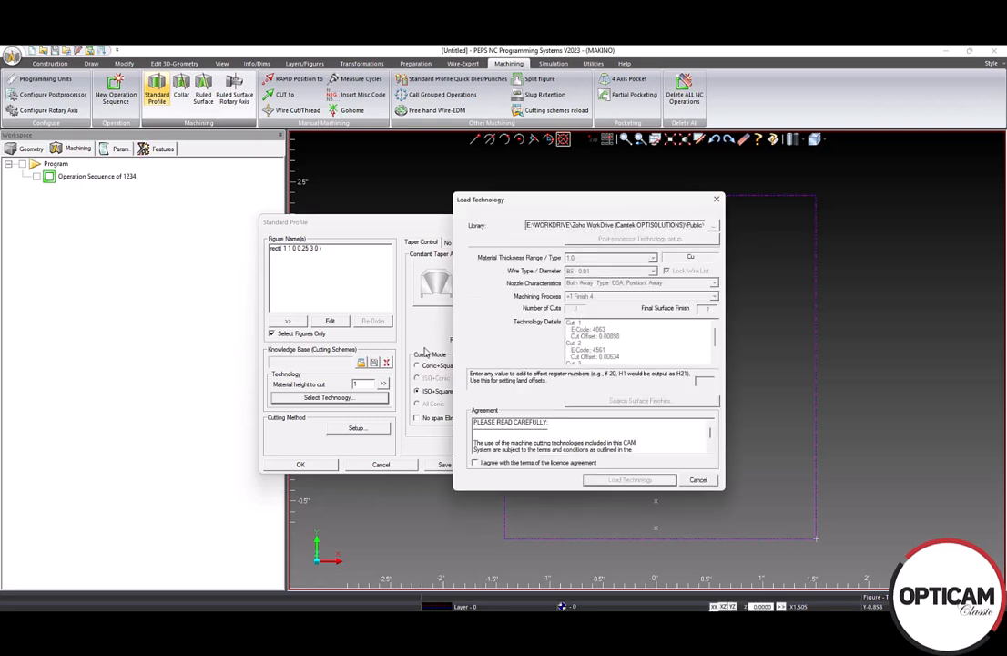
left_click(532, 463)
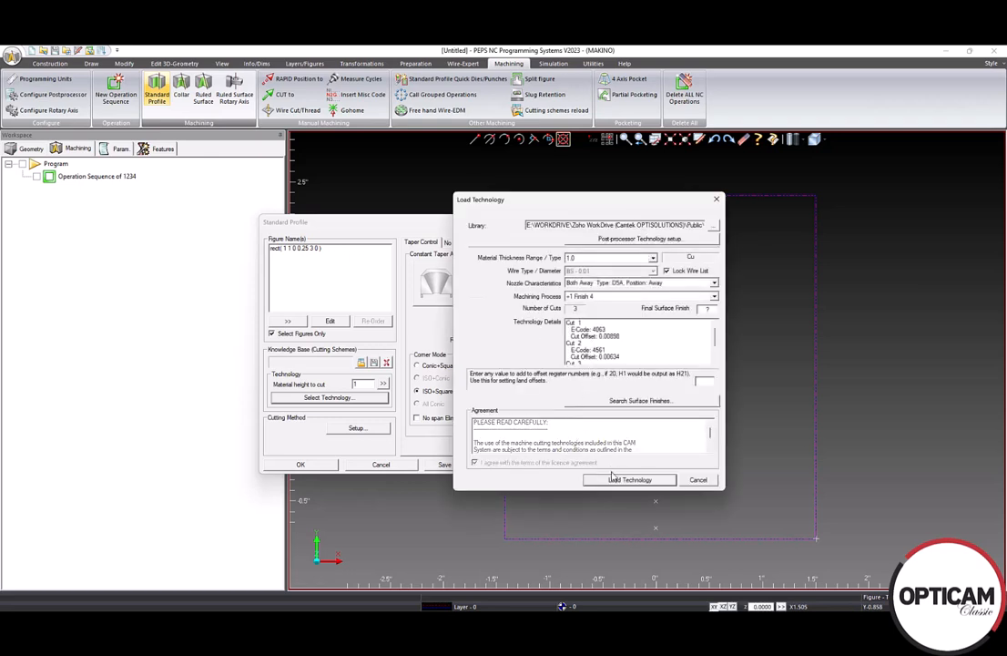
left_click(615, 480)
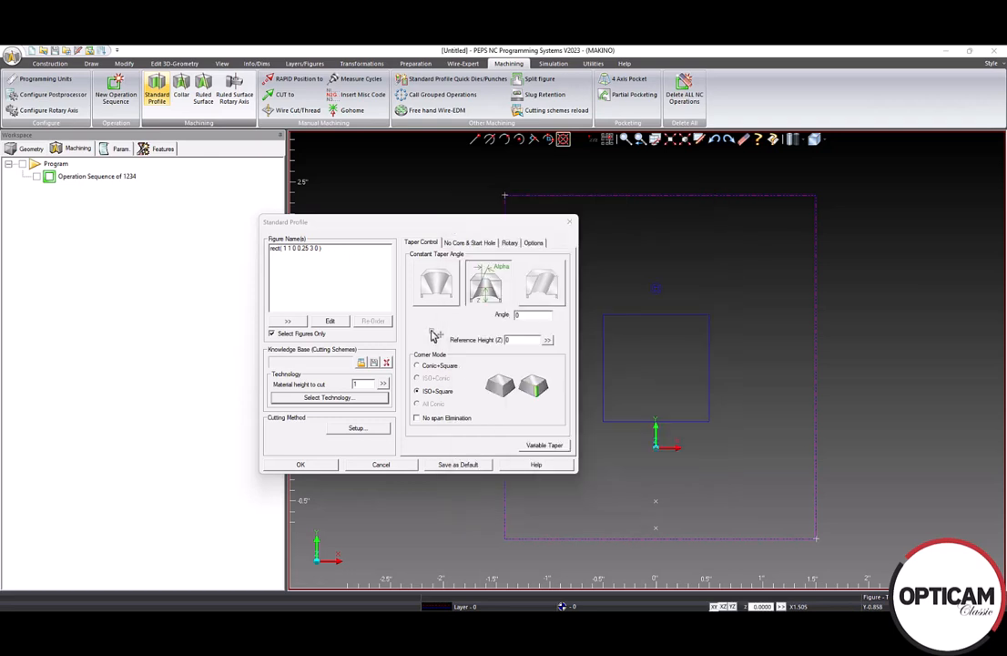
Set the end stop tag distance and its lead off to .05 in the cutting setup, and try to enable extra tags
left_click(357, 427)
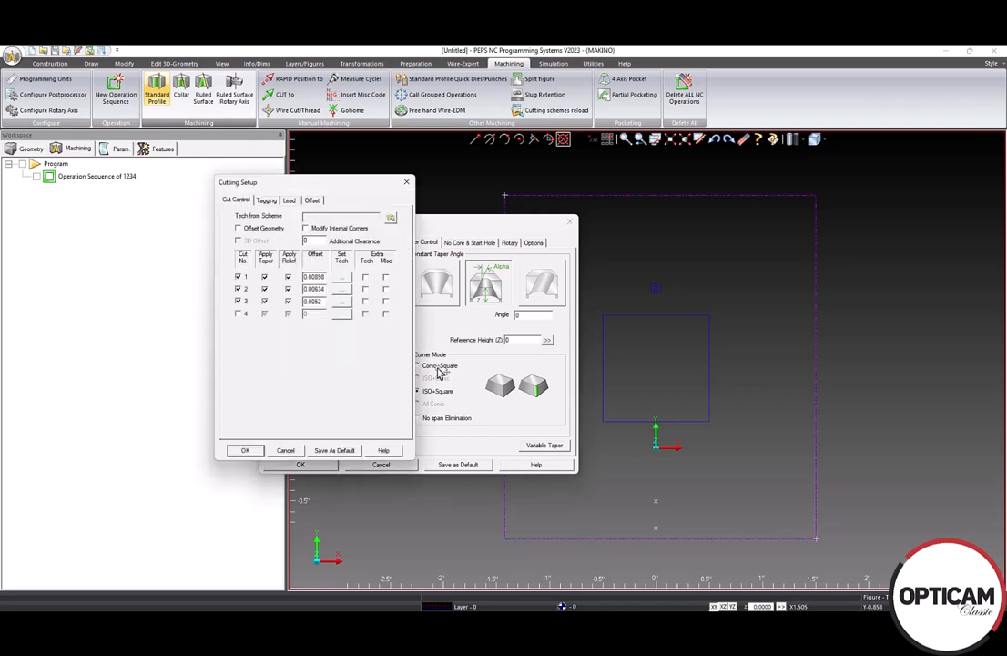
left_click(266, 200)
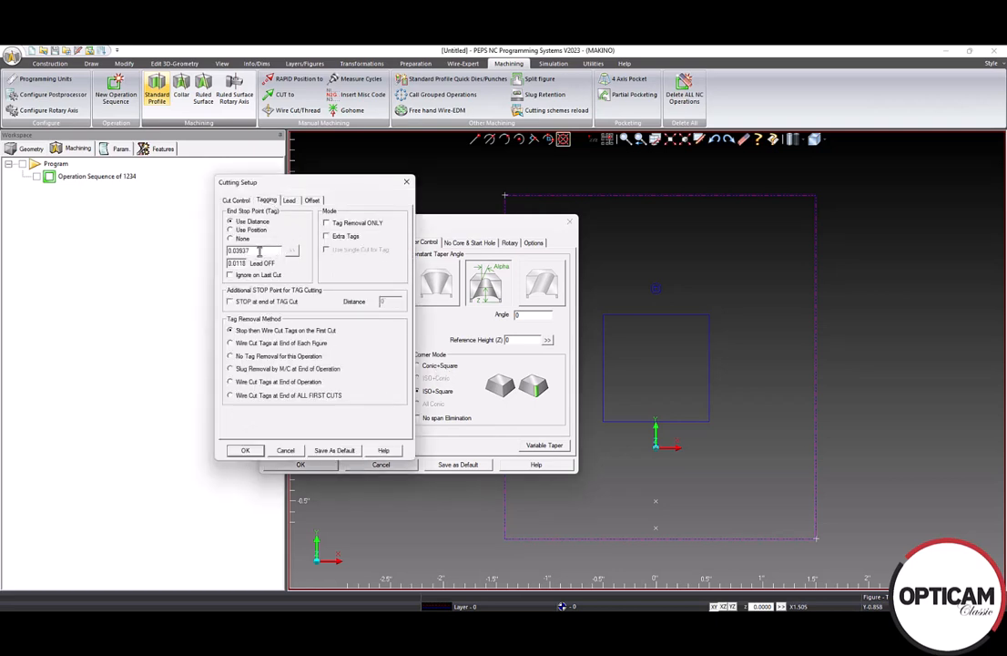
left_click_drag(258, 250, 218, 255)
type(".05")
left_click(327, 237)
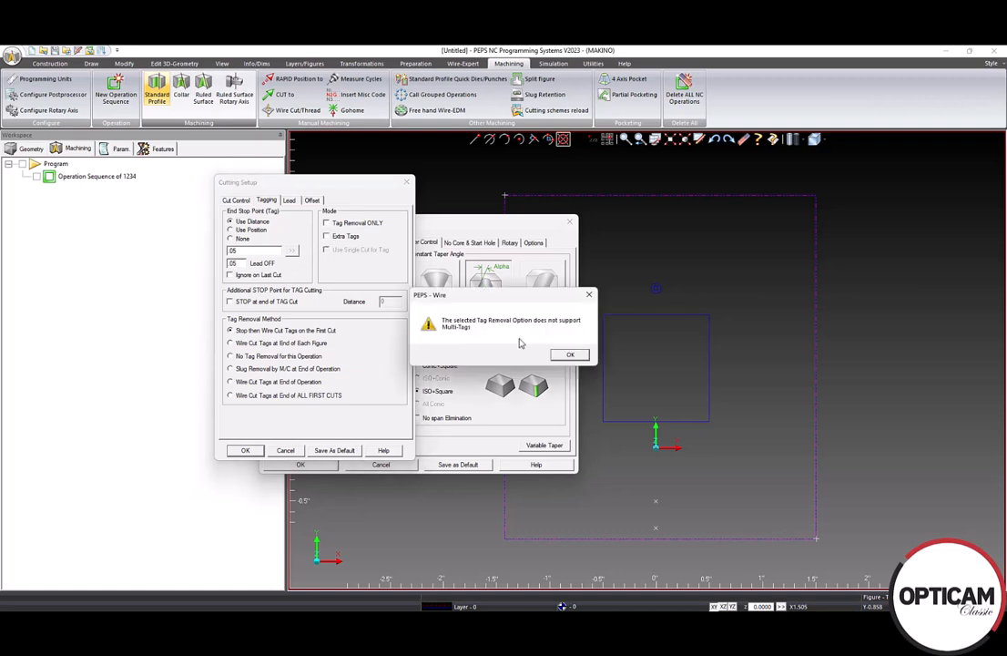
left_click(568, 355)
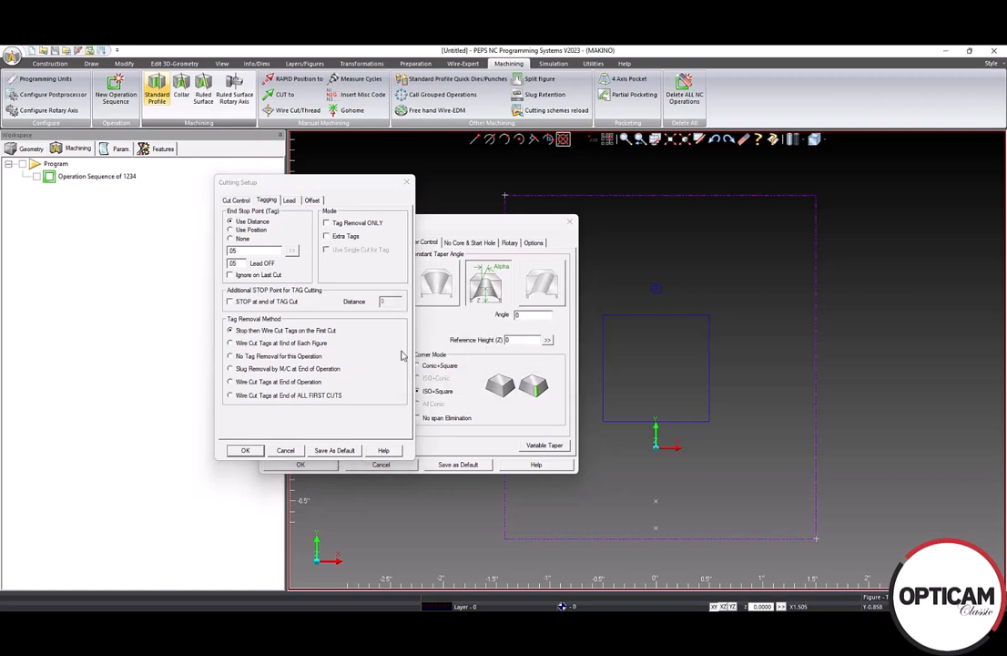
Set tag removal to Wire Cut Tags at End of Operation, enable Extra Tags, and accept the profile operation
left_click(258, 385)
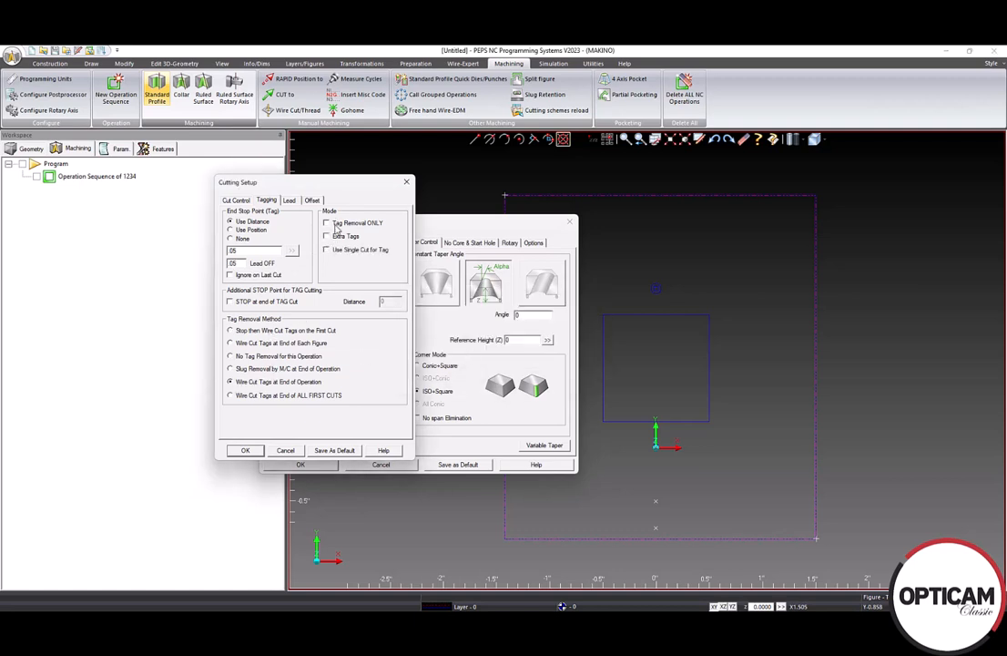
left_click(327, 235)
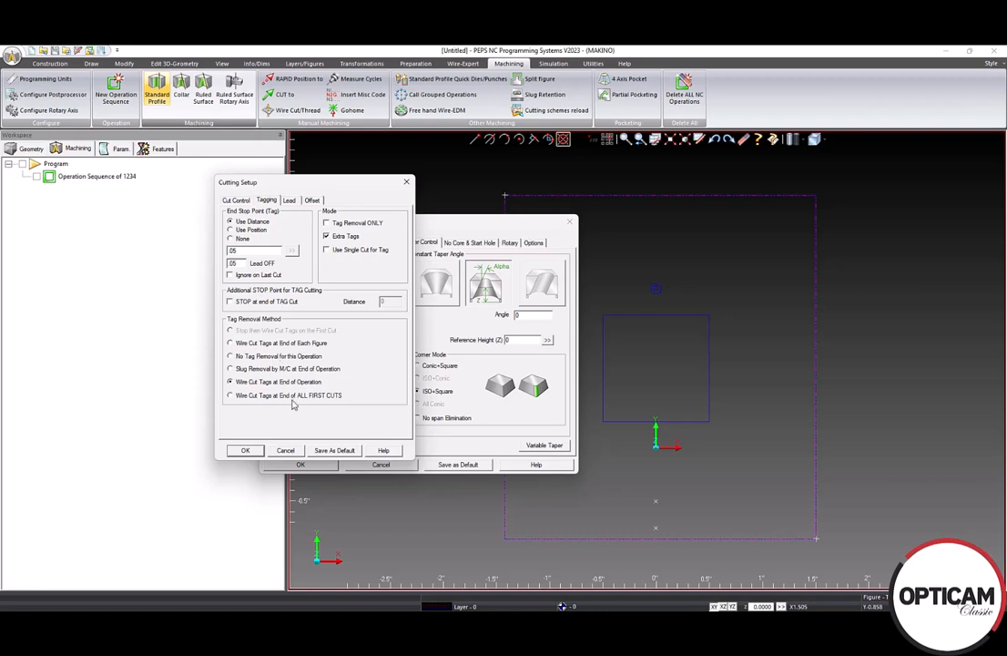
left_click(244, 451)
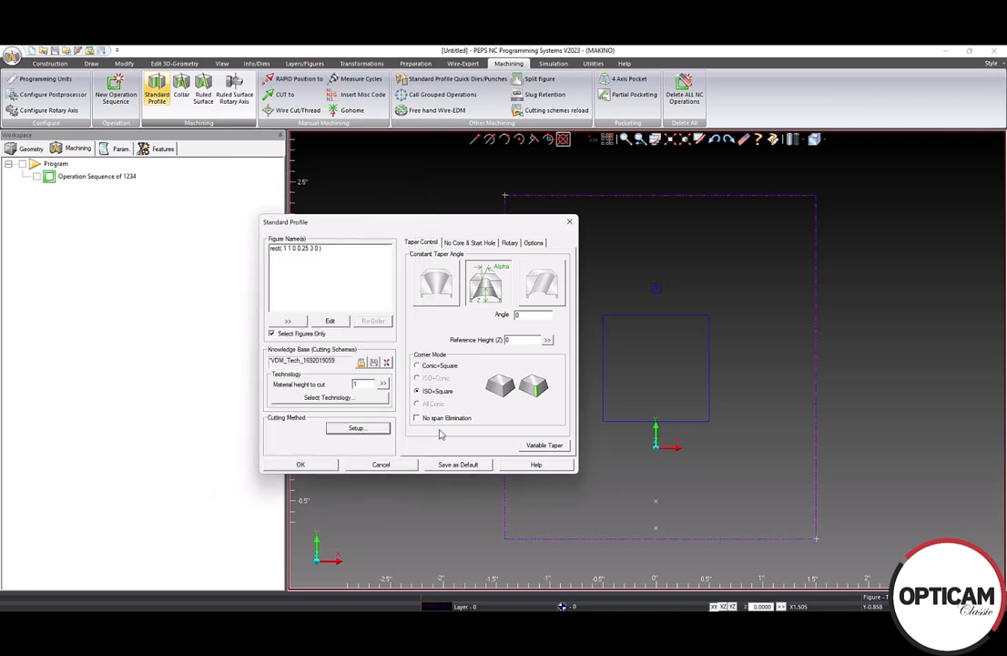
left_click(315, 466)
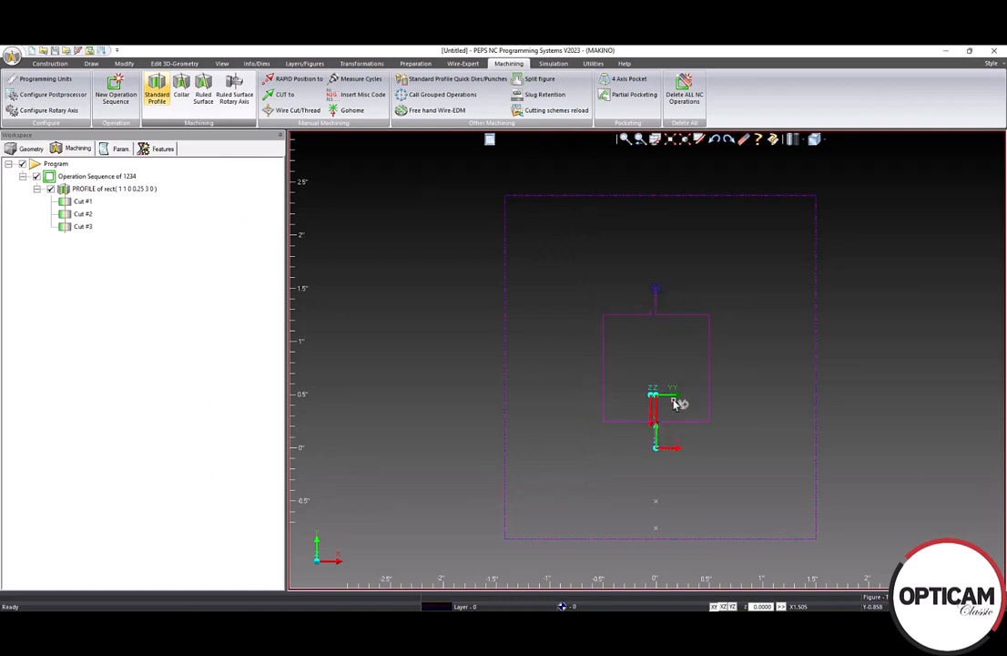
Run the standard simulation of the profile cut at a reduced speed up to the optional stop
scroll(674, 405, "up", 2)
scroll(651, 414, "up", 2)
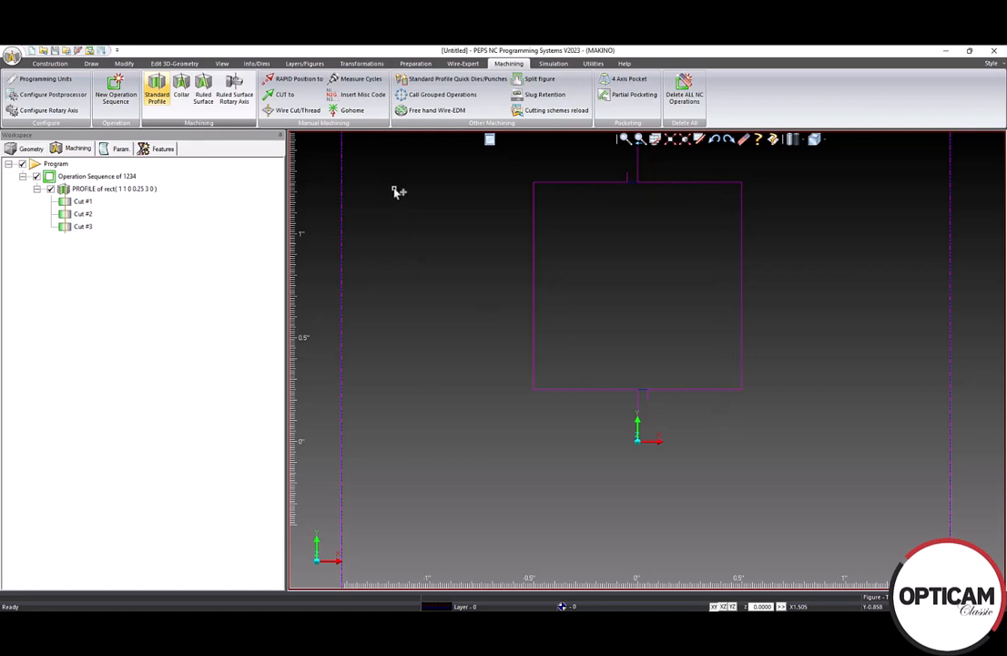
left_click(555, 64)
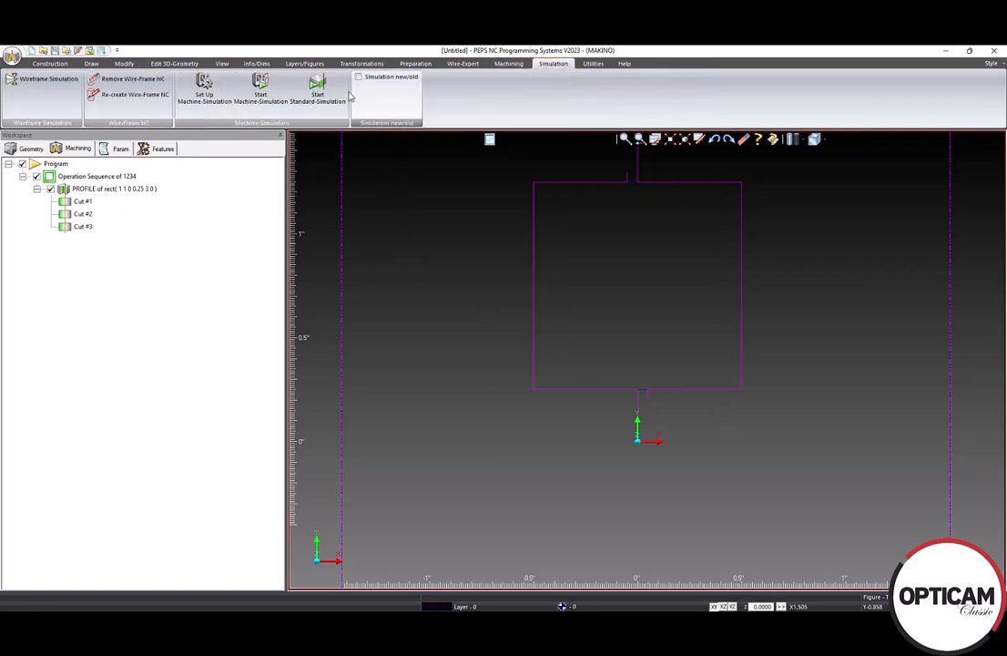
left_click(317, 88)
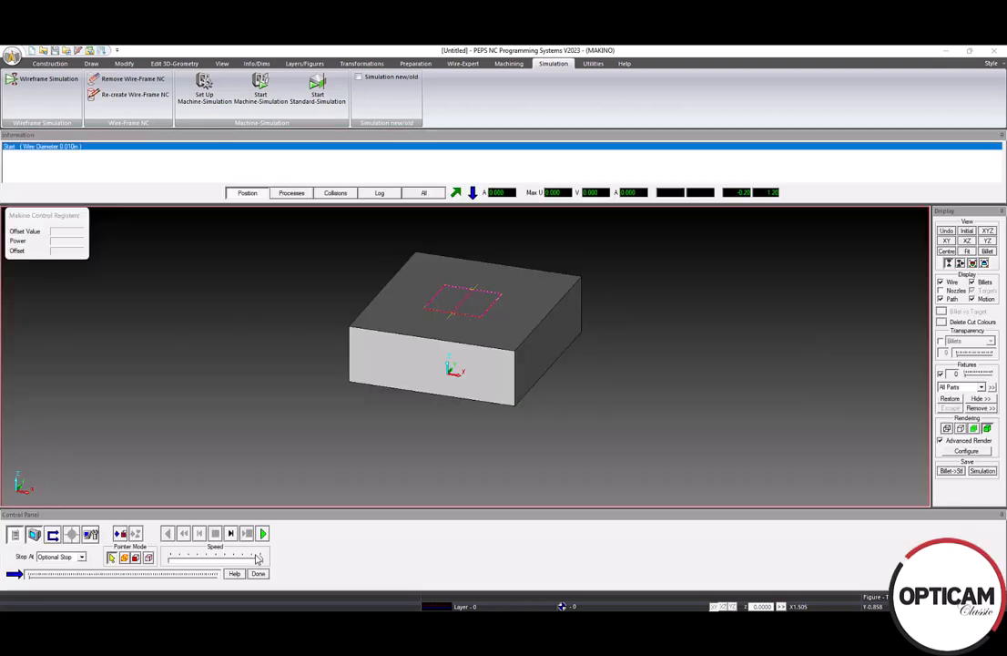
left_click_drag(257, 558, 230, 558)
middle_click_drag(476, 402, 483, 325)
scroll(487, 319, "up", 4)
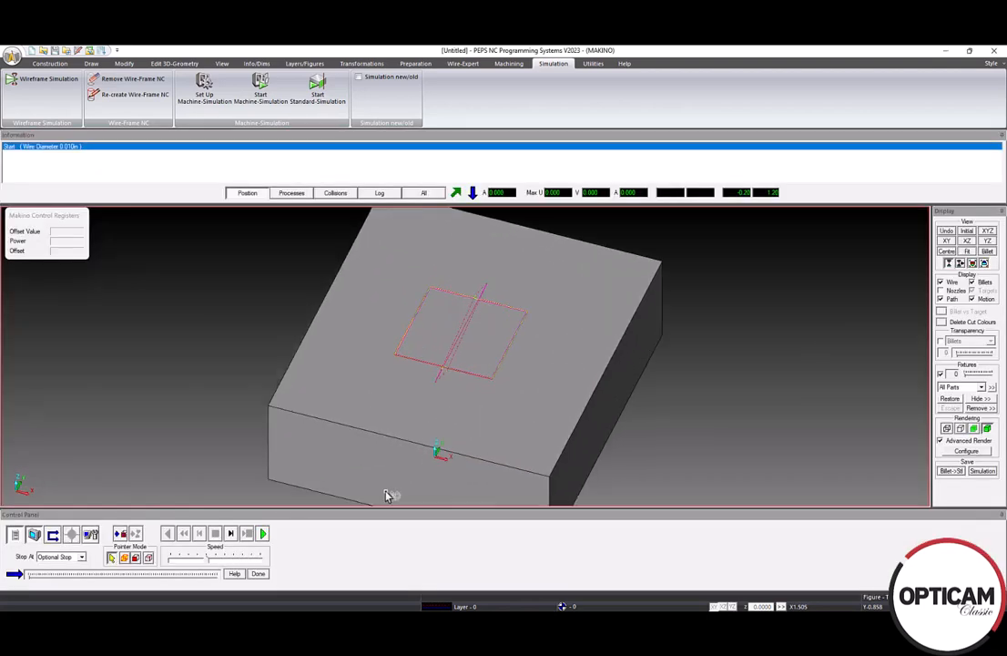
left_click(262, 534)
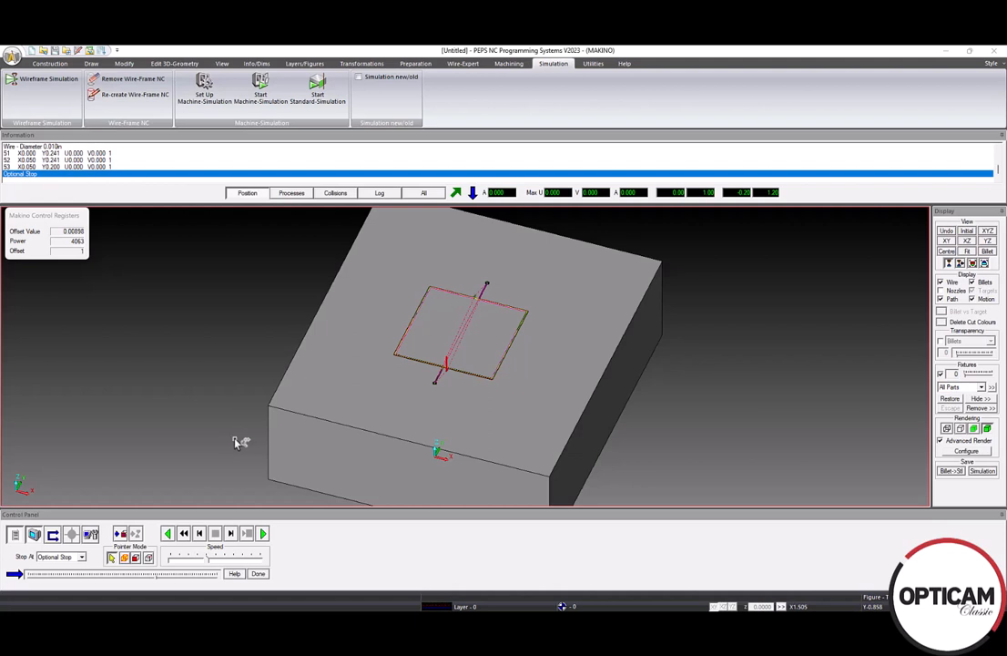
Continue the simulation through the tag cuts, remove the outer block from the separated billet, and inspect the remaining square
left_click(263, 535)
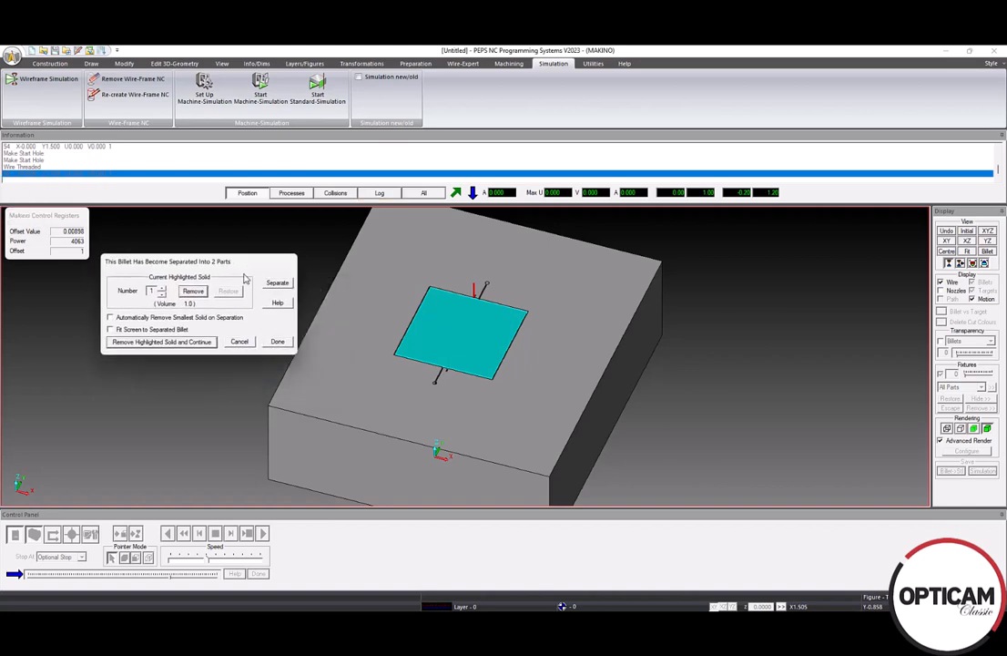
left_click(163, 289)
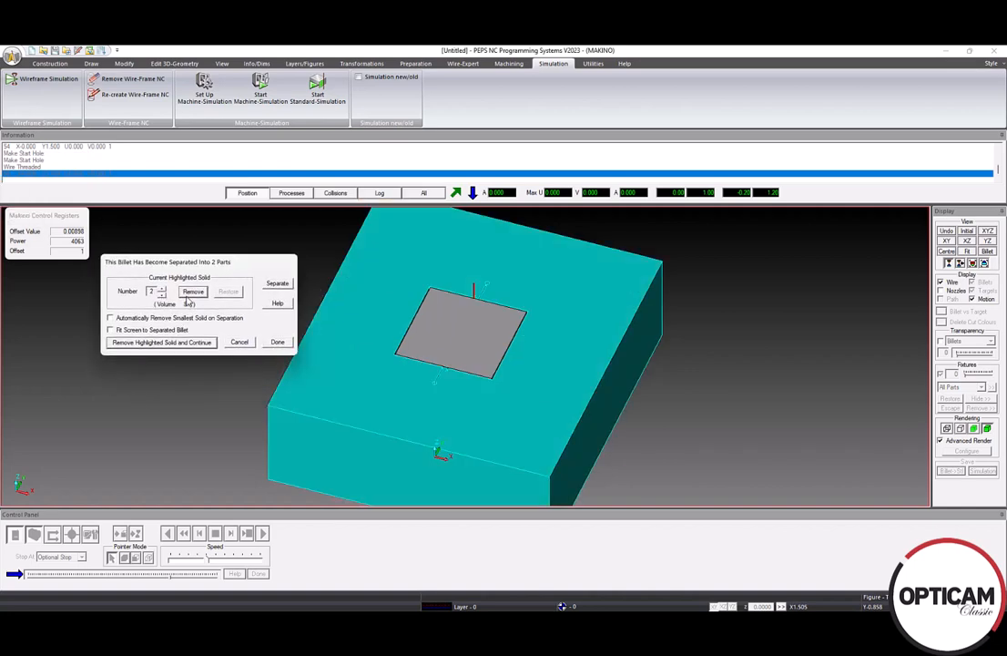
left_click(193, 294)
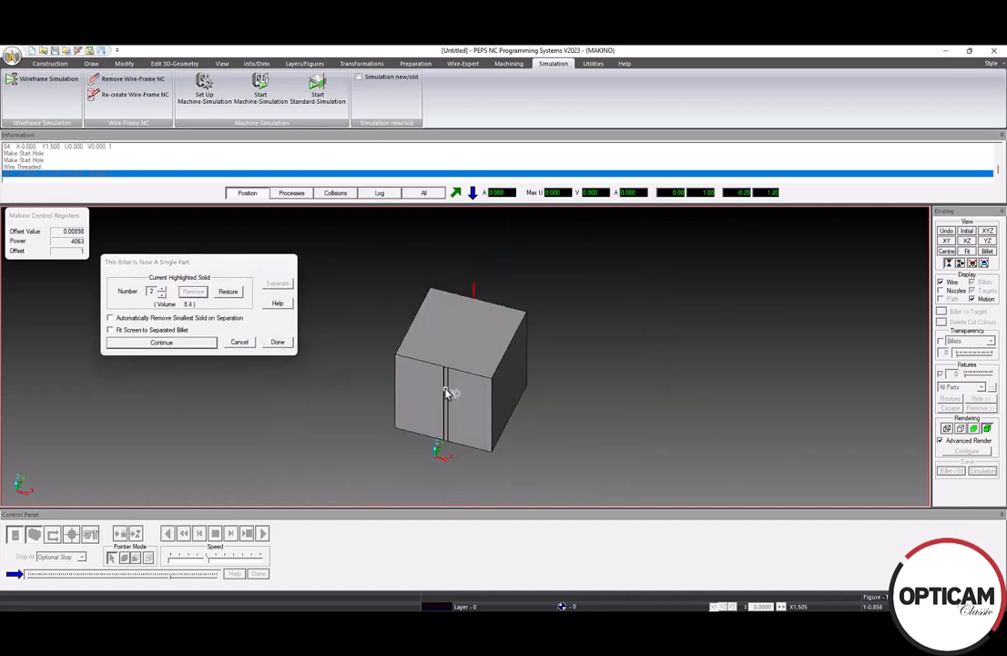
left_click_drag(438, 379, 157, 409)
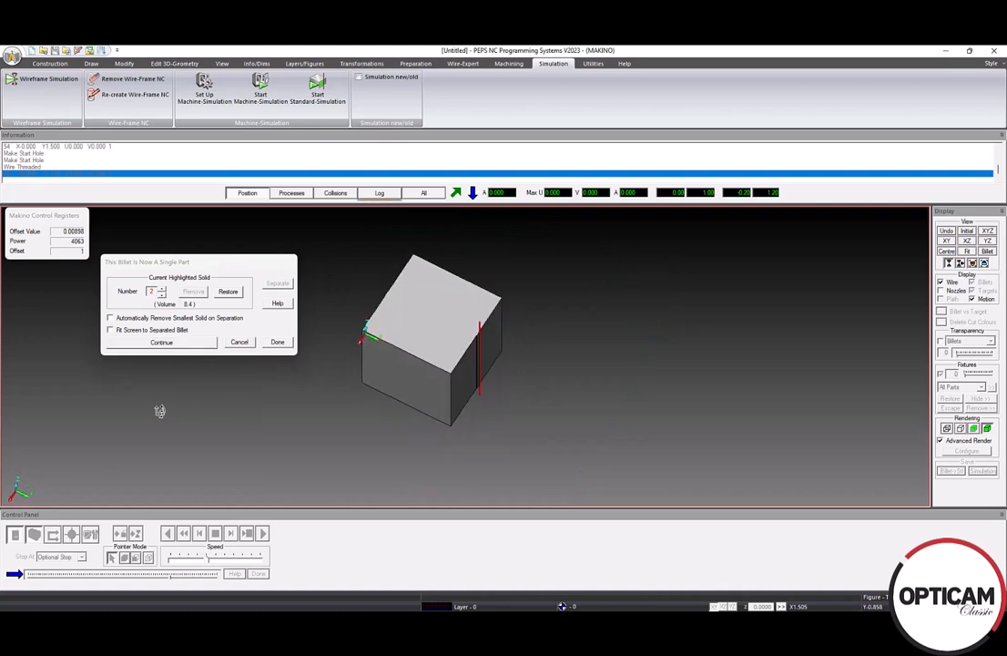
left_click(162, 341)
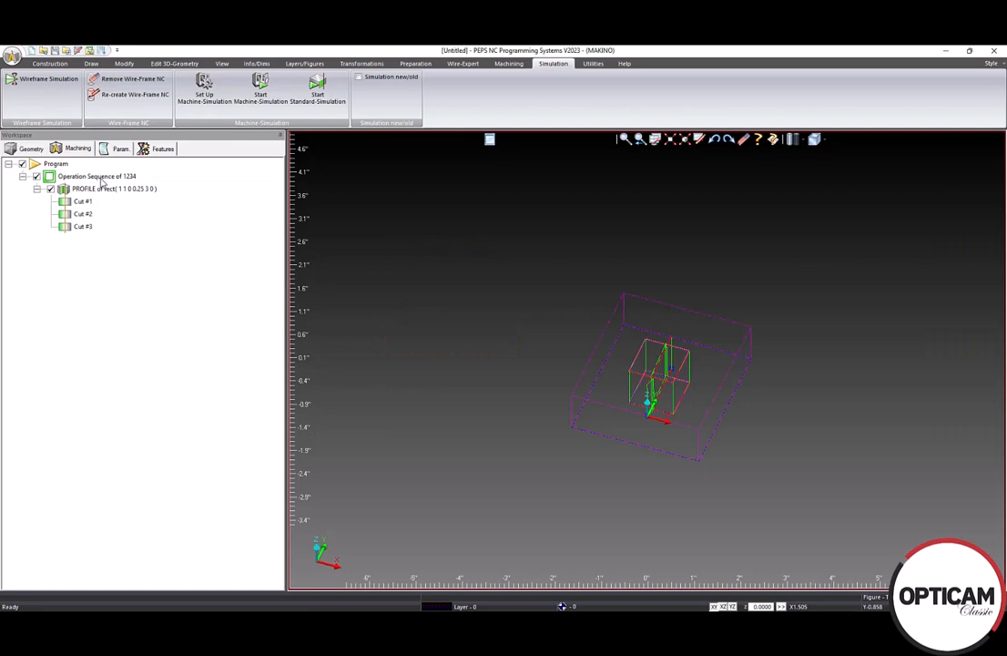
Try Do all First Cuts before Finishing with Do All Trims in Order in the sequence's workpiece strategy, and turn both off again
left_click(100, 176)
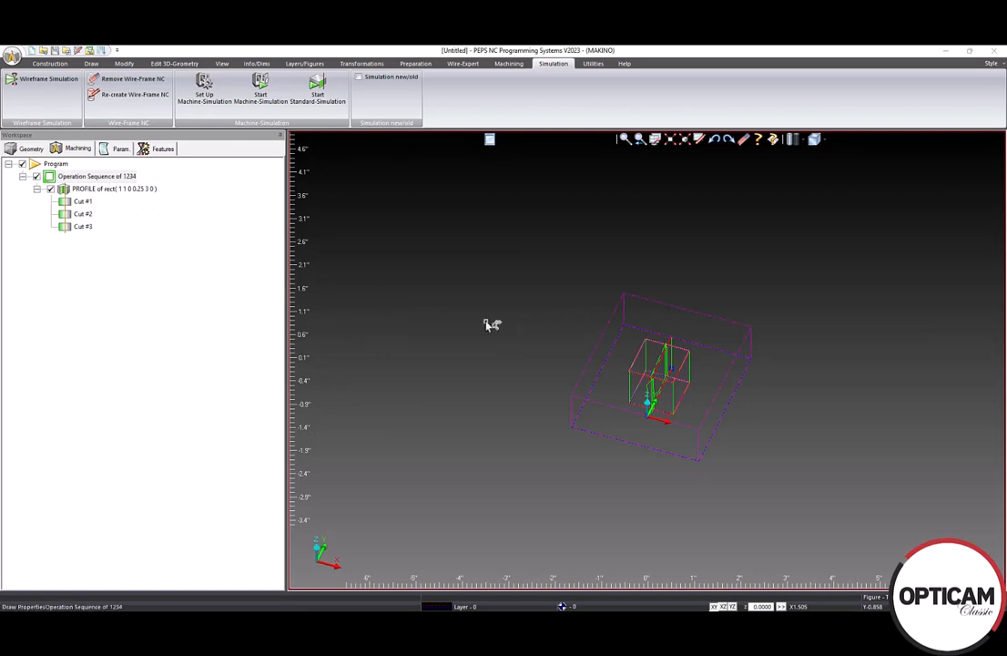
double_click(654, 355)
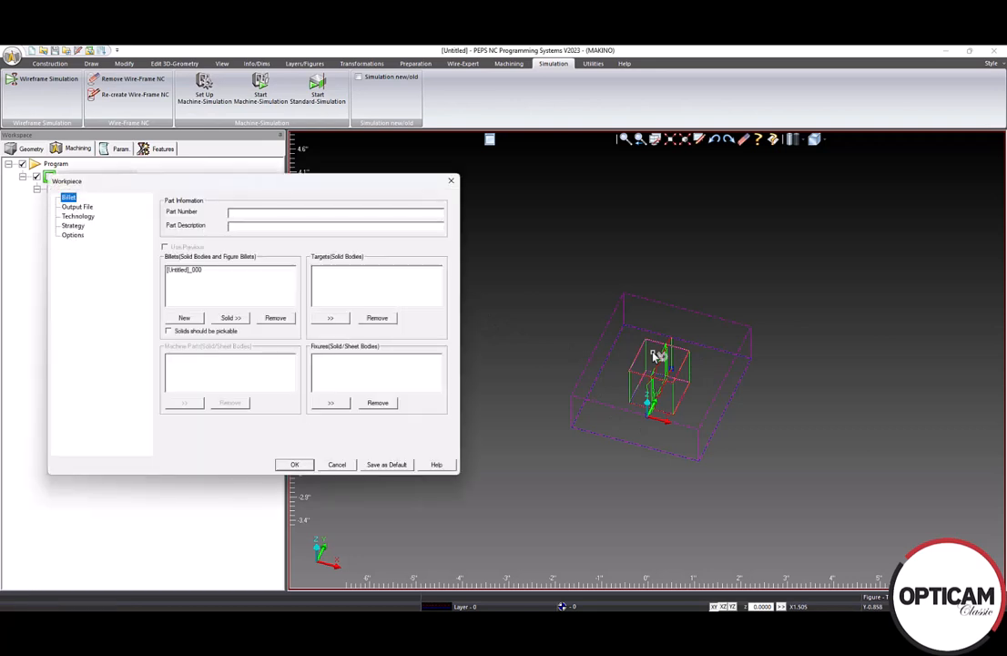
left_click(73, 226)
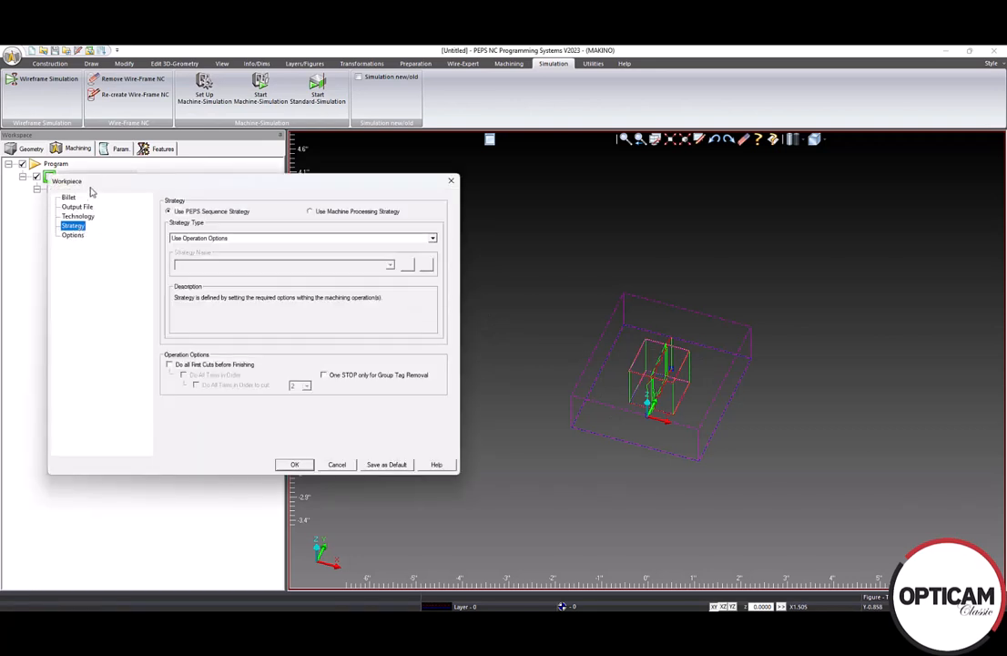
left_click(170, 365)
left_click(192, 377)
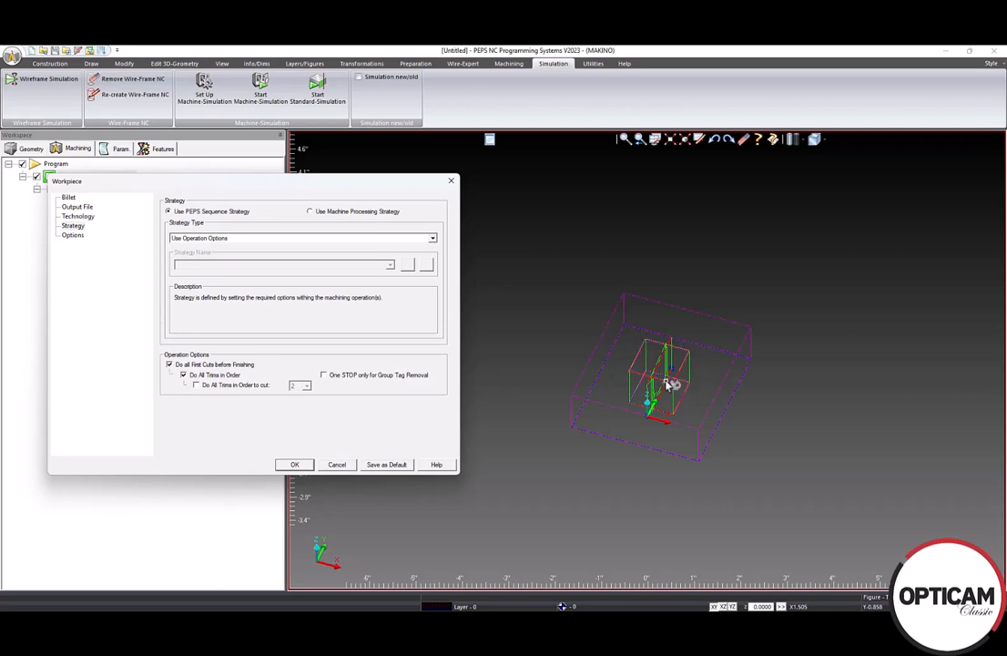
left_click(204, 366)
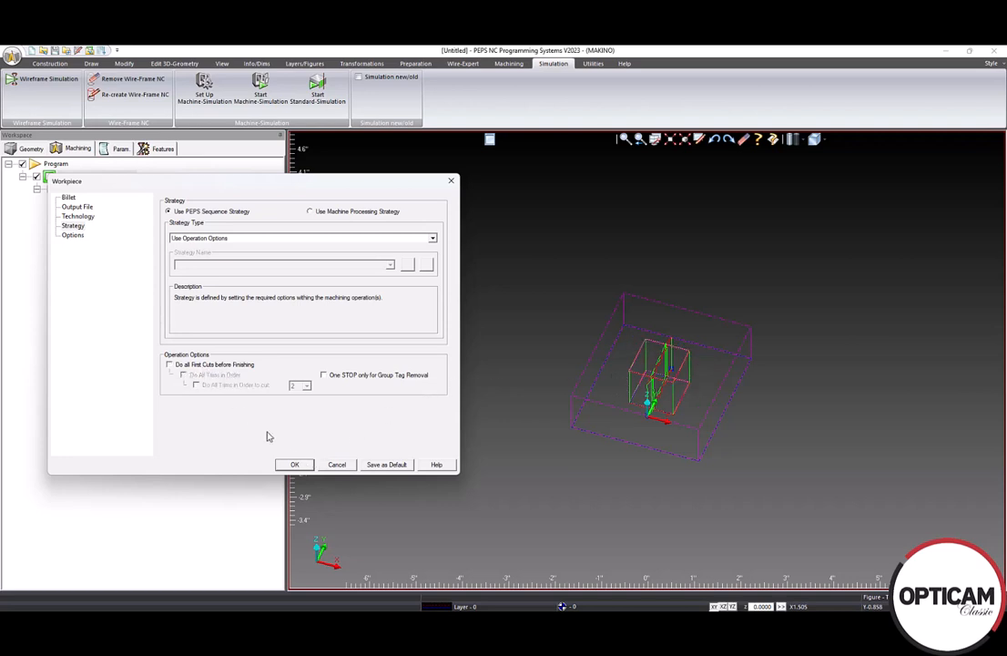
left_click(294, 465)
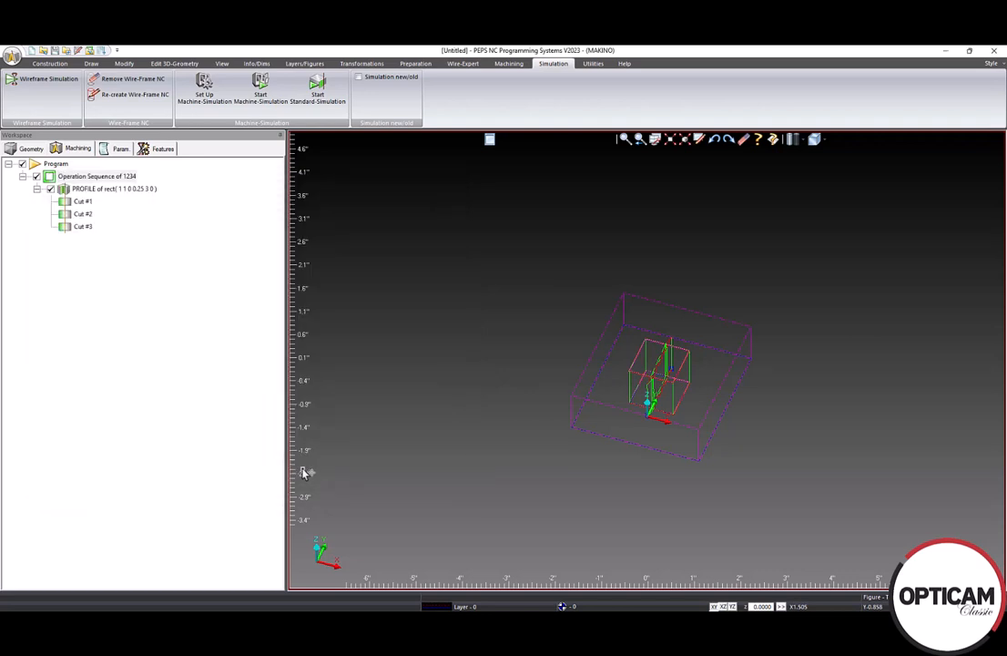